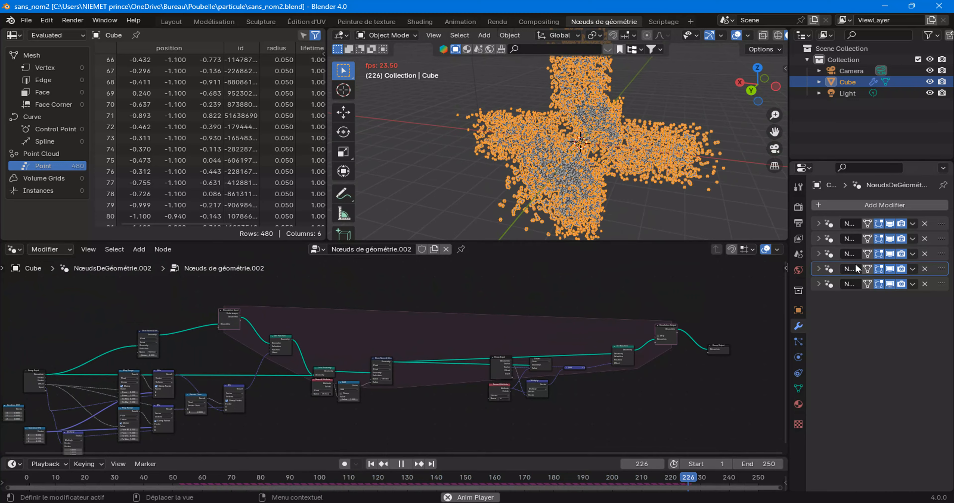
Move the empty Geometry Nodes modifier to second place in the cube's modifier stack and create a new node tree for it
left_click(943, 238)
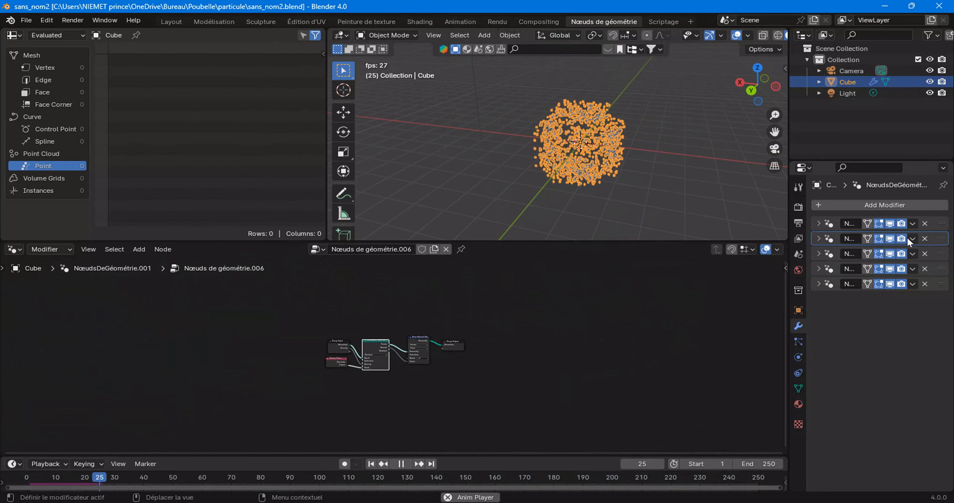
scroll(448, 372, "up", 3)
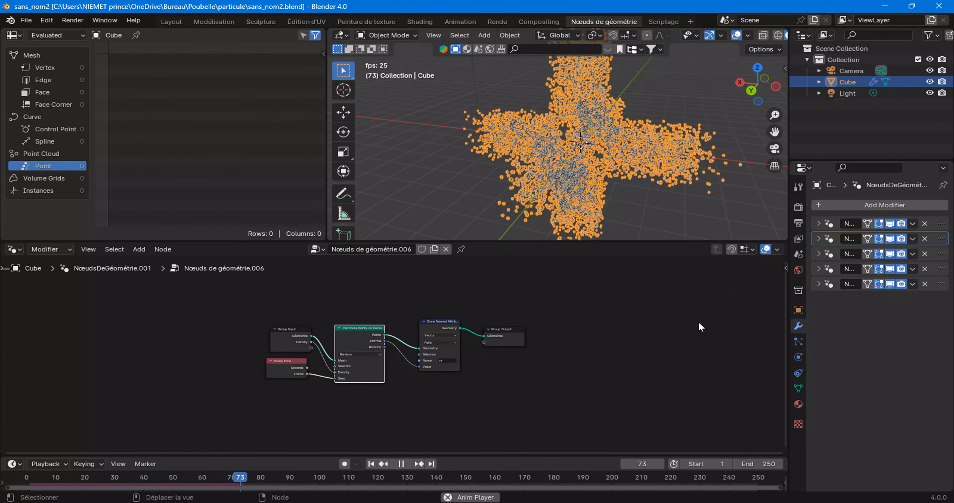
left_click_drag(937, 260, 933, 239)
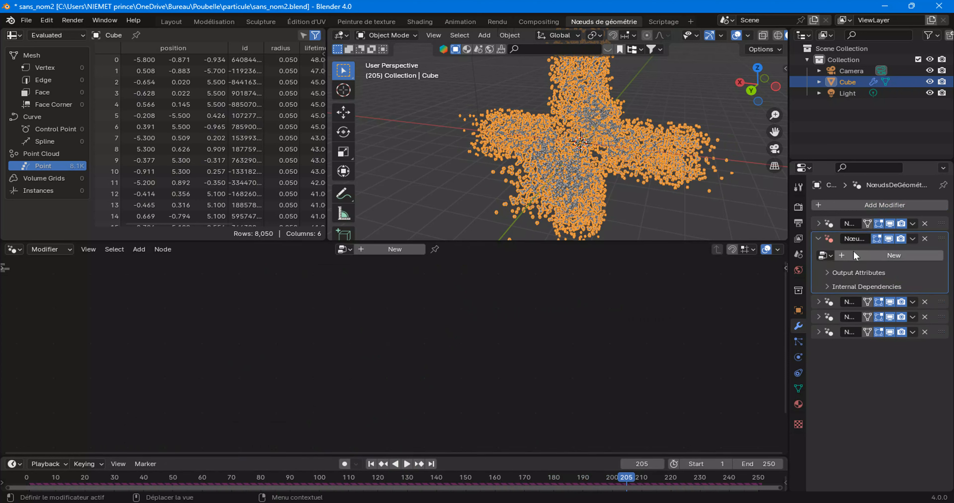
left_click(882, 256)
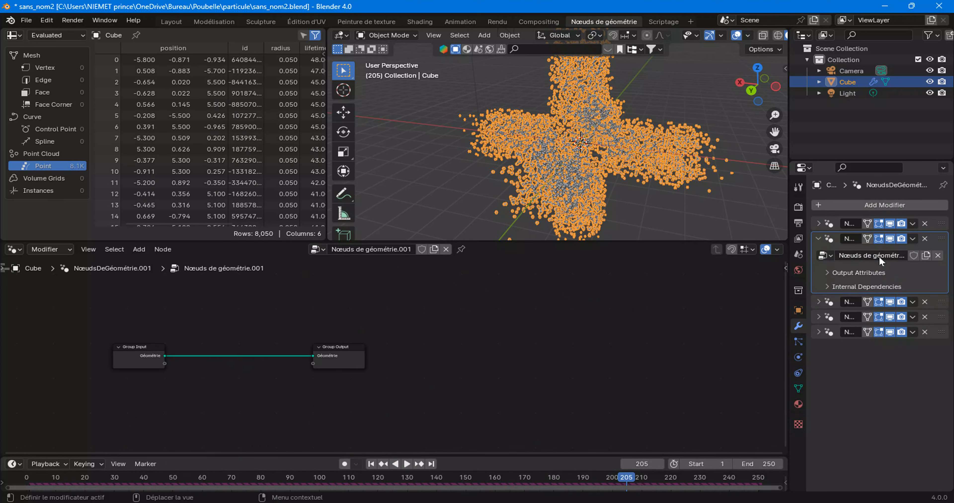
left_click(818, 239)
Move the Group Output node well to the right of the Group Input node to make room between them
scroll(344, 394, "up", 2)
left_click_drag(323, 356, 625, 350)
scroll(422, 366, "down", 1)
middle_click_drag(404, 363, 453, 364)
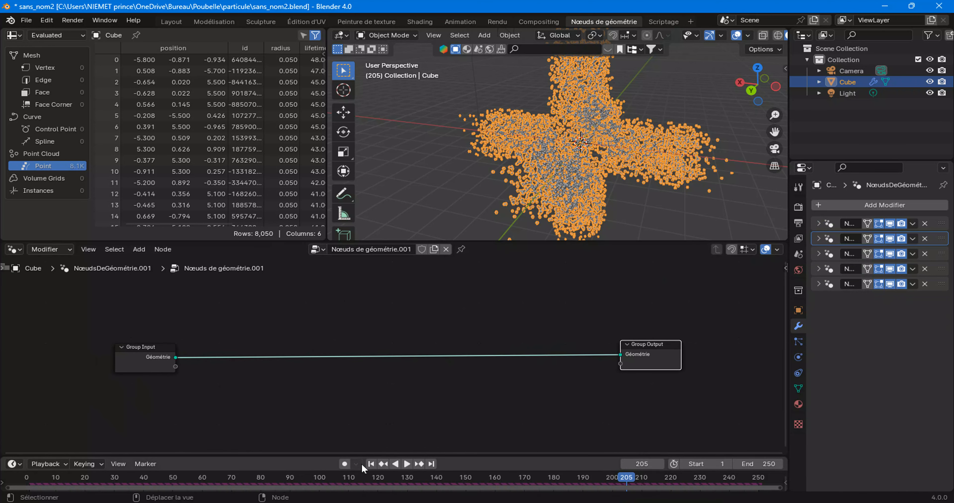
Return the timeline to frame 1 and disable the last three modifiers' display in the viewport
left_click(371, 464)
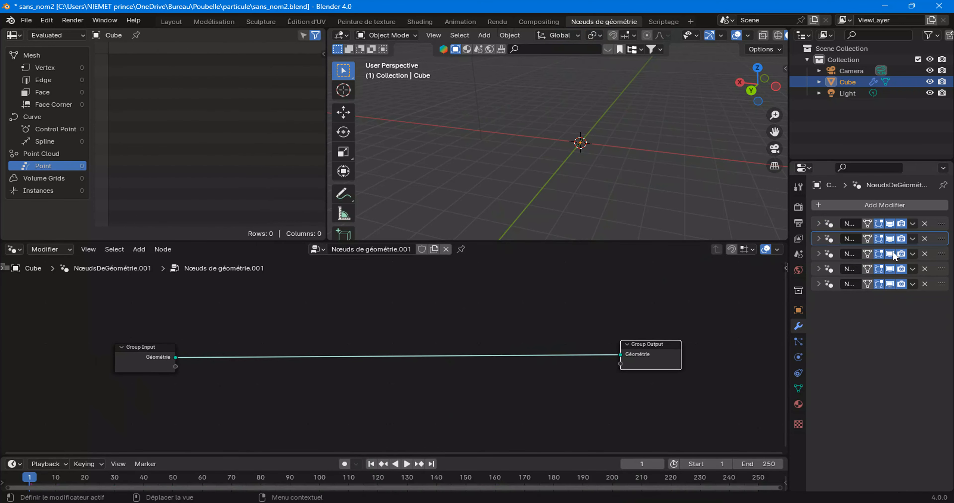
left_click_drag(893, 252, 893, 285)
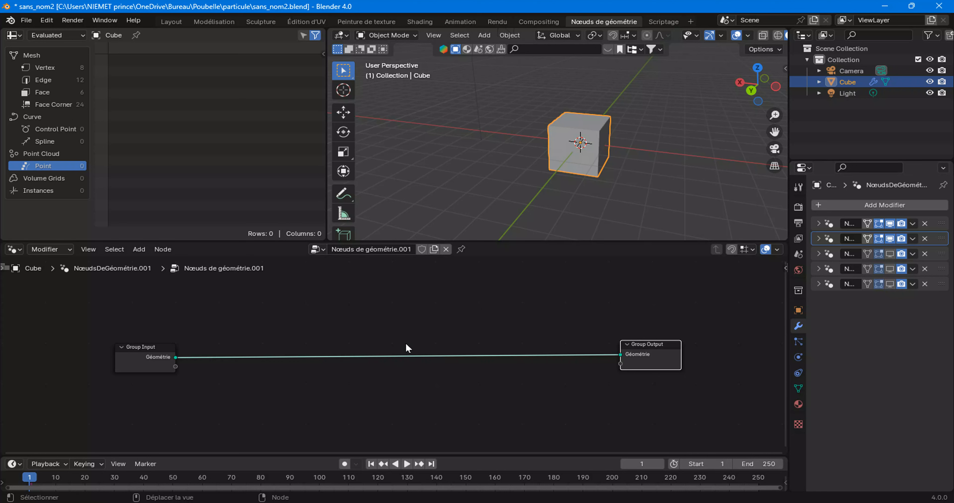
scroll(395, 123, "up", 3)
scroll(408, 348, "down", 2)
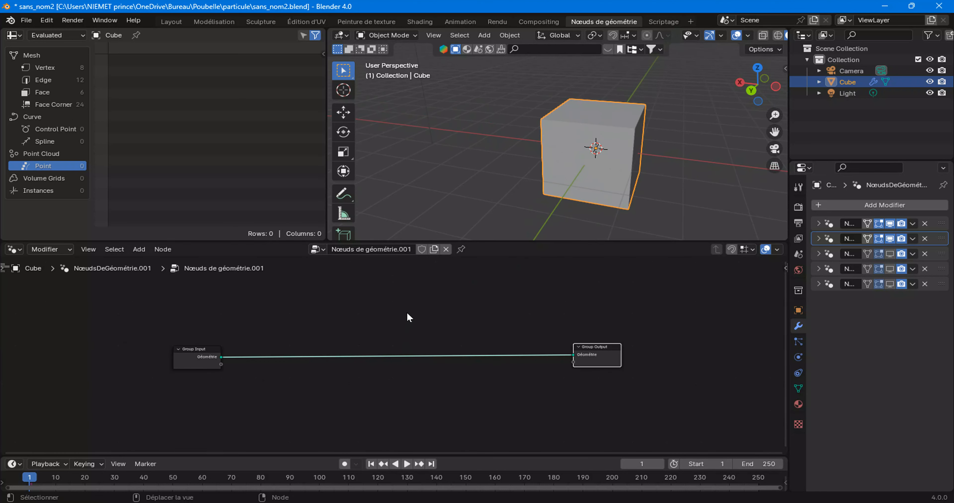
Add a Mesh to Points node above the link between Group Input and Group Output
middle_click_drag(469, 293, 437, 346)
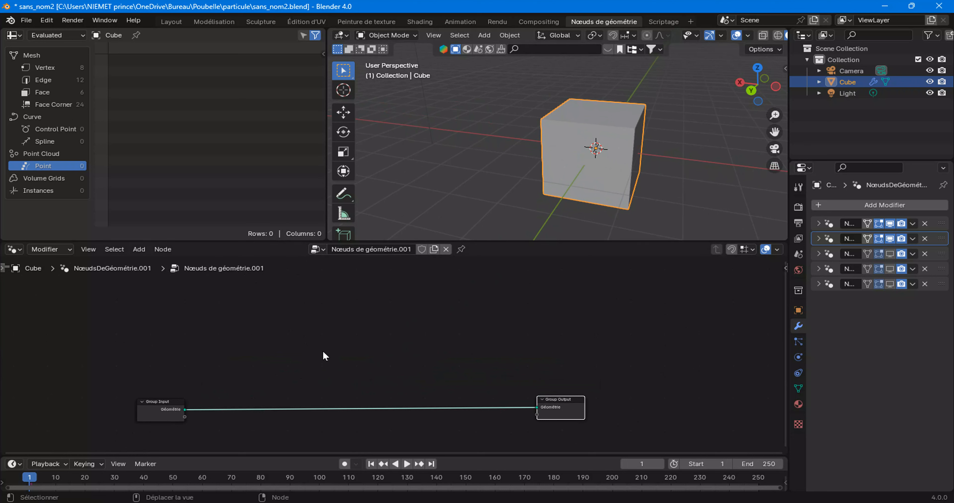
right_click(316, 330)
mouse_move(319, 330)
mouse_move(375, 187)
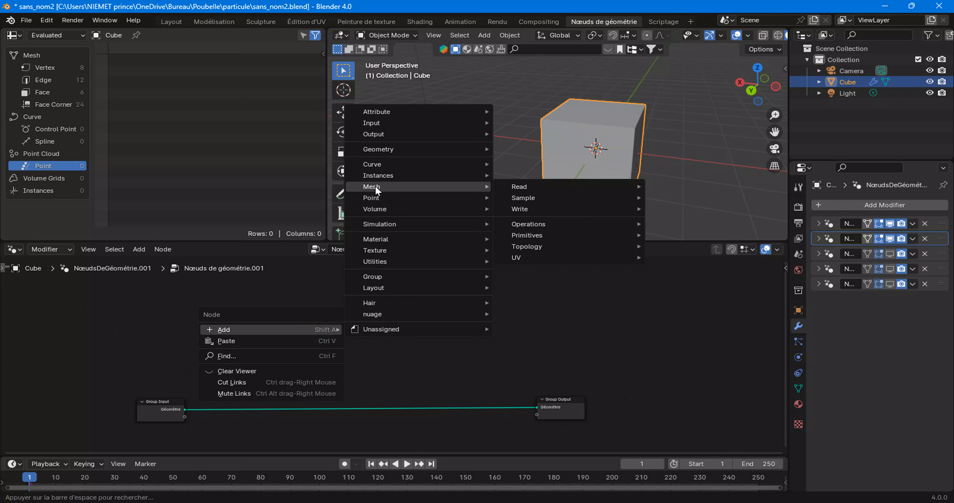
mouse_move(552, 225)
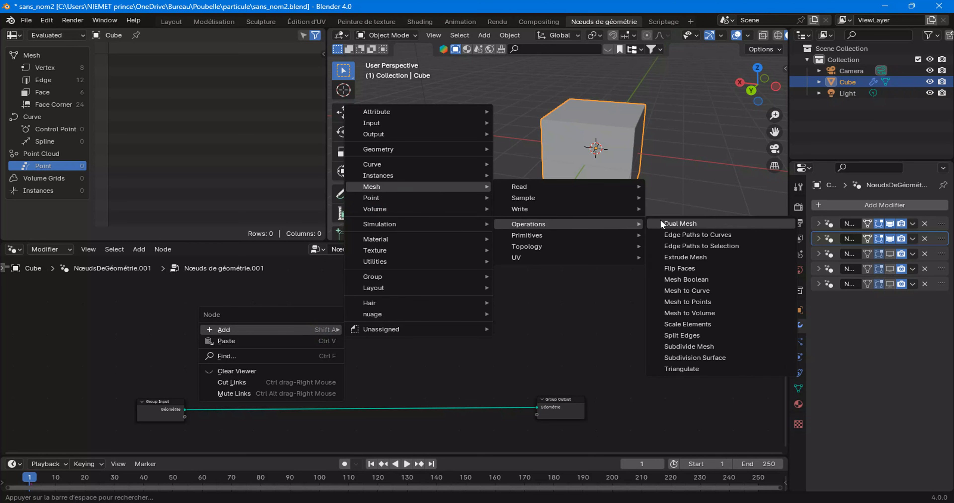
left_click(696, 300)
left_click(292, 333)
scroll(237, 387, "up", 2)
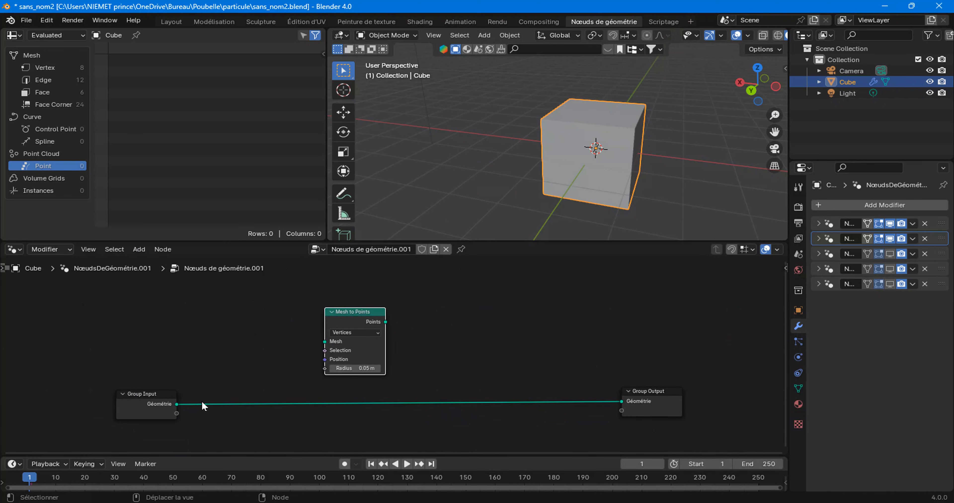
Connect the Group Input geometry to the Mesh to Points node's mesh input and its points to the Group Output
left_click_drag(175, 409, 335, 340)
left_click_drag(384, 322, 622, 403)
mouse_move(579, 165)
middle_mouse_down()
mouse_move(513, 153)
mouse_move(582, 187)
mouse_move(574, 158)
middle_mouse_up()
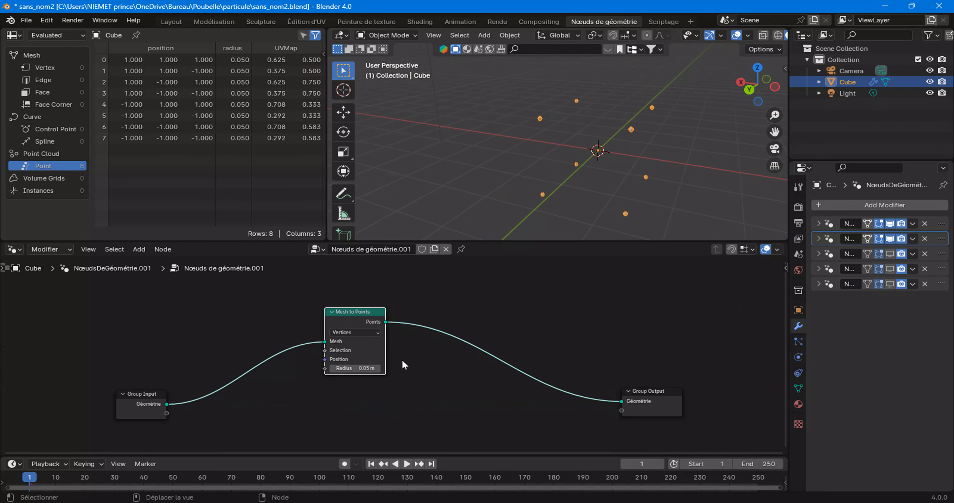
Preview the Group Input geometry through a new Viewer node
right_click(413, 354)
mouse_move(413, 355)
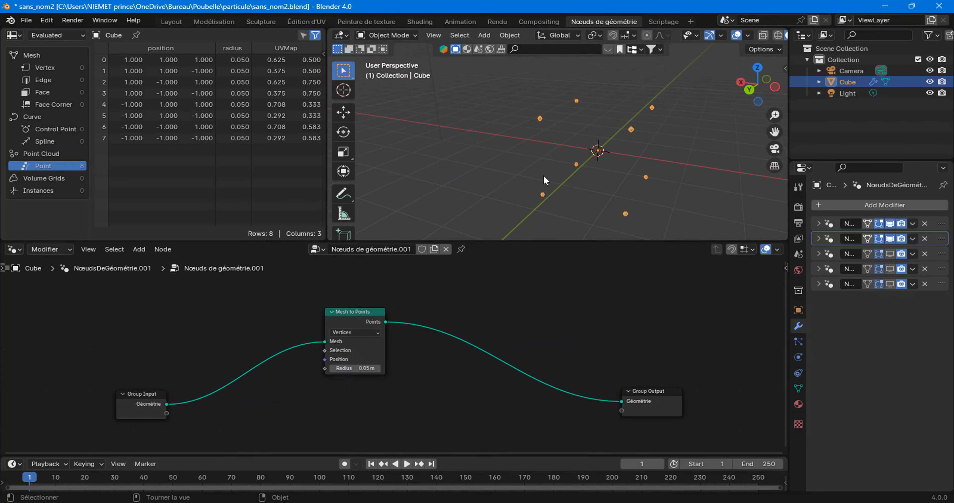
left_click(351, 322)
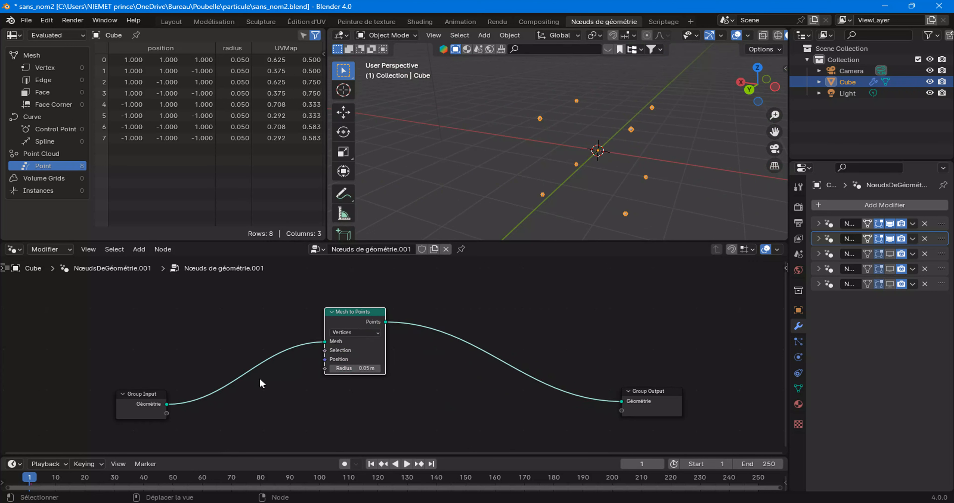
left_click(142, 403, "ctrl+shift")
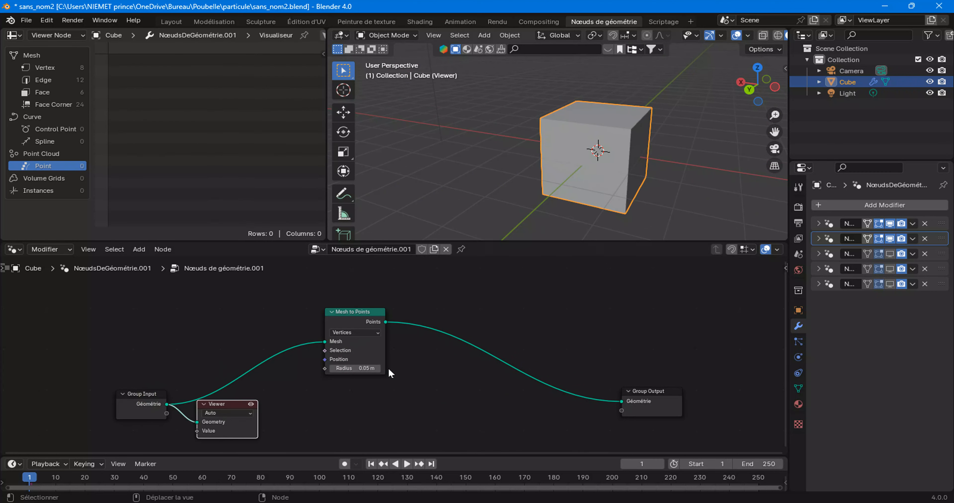
Add a Distribute Points on Faces node below the Mesh to Points node
right_click(342, 378)
mouse_move(344, 377)
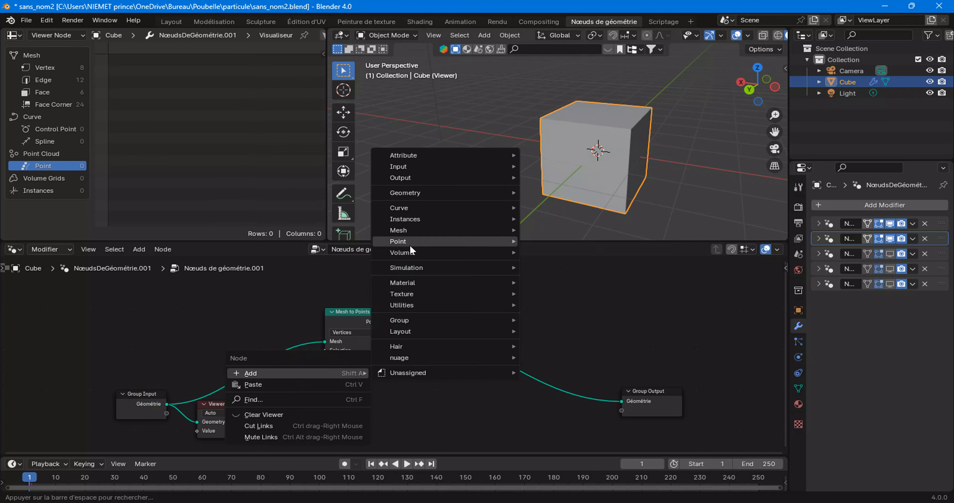
mouse_move(404, 243)
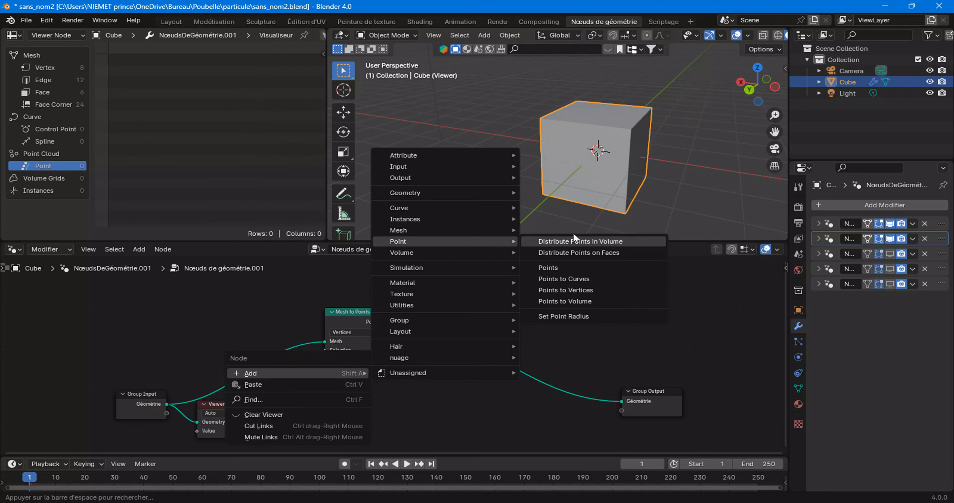
left_click(597, 251)
left_click(322, 380)
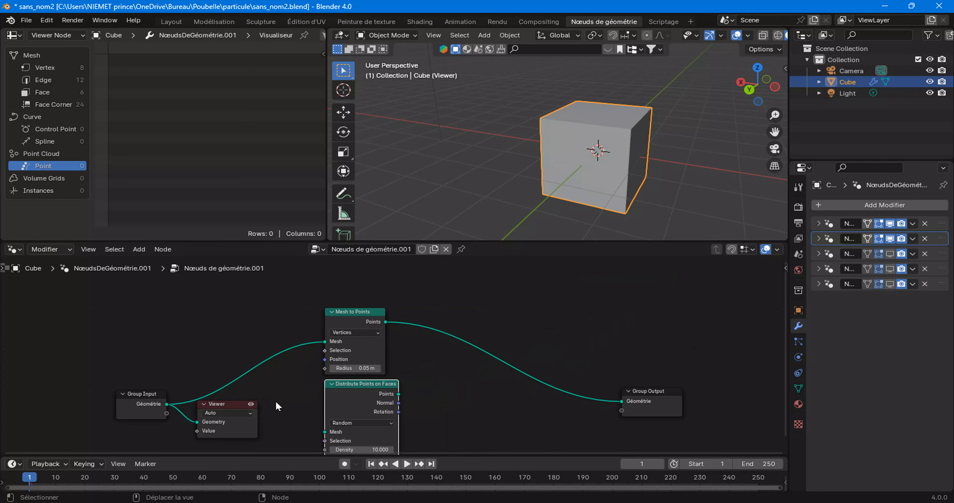
Feed the Group Input geometry into Distribute Points on Faces and preview its points through the Viewer, placed to its right
left_click_drag(242, 429, 493, 415)
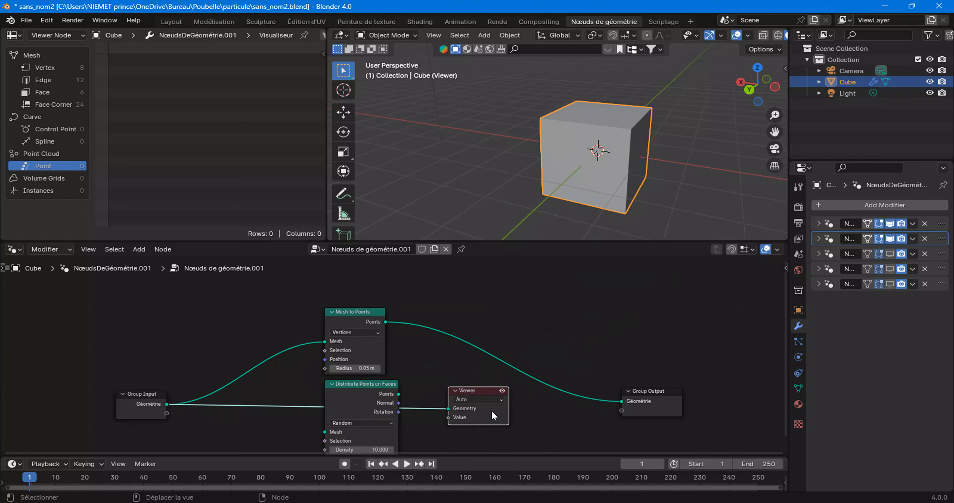
left_click_drag(167, 404, 324, 432)
left_click(352, 406, "ctrl+shift")
middle_click_drag(581, 157, 445, 211)
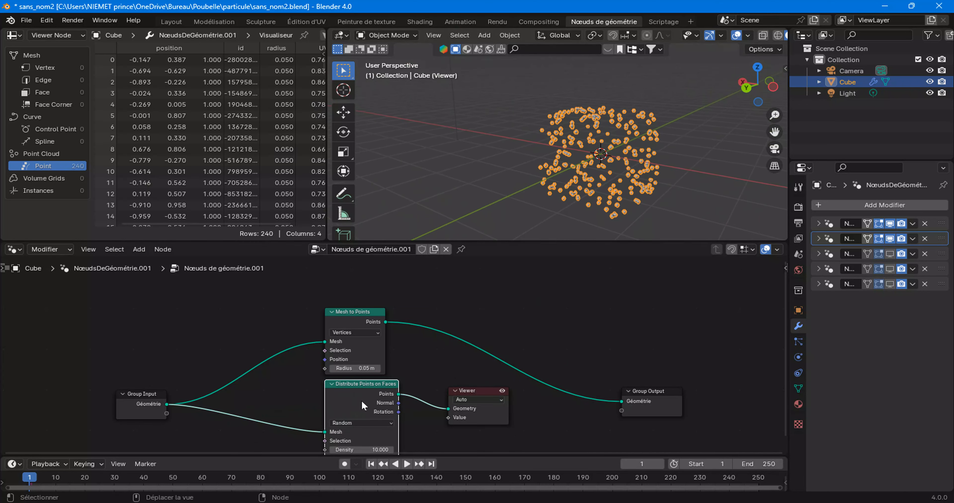
Join the original cube with the distributed points to inspect them together, and delete the Join Geometry node
right_click_drag(156, 402, 365, 403, "ctrl+shift")
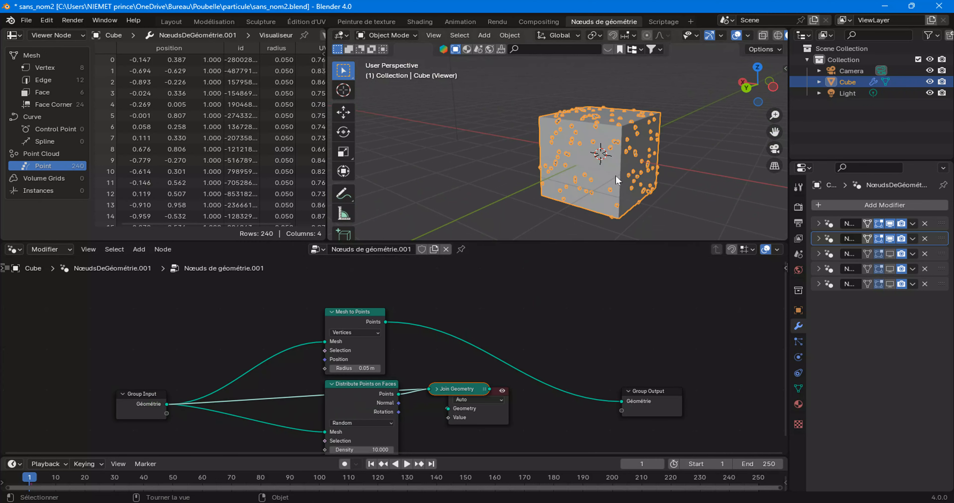
scroll(613, 185, "up", 6)
middle_click_drag(635, 182, 638, 185)
left_click(454, 389)
key("ctrl+x")
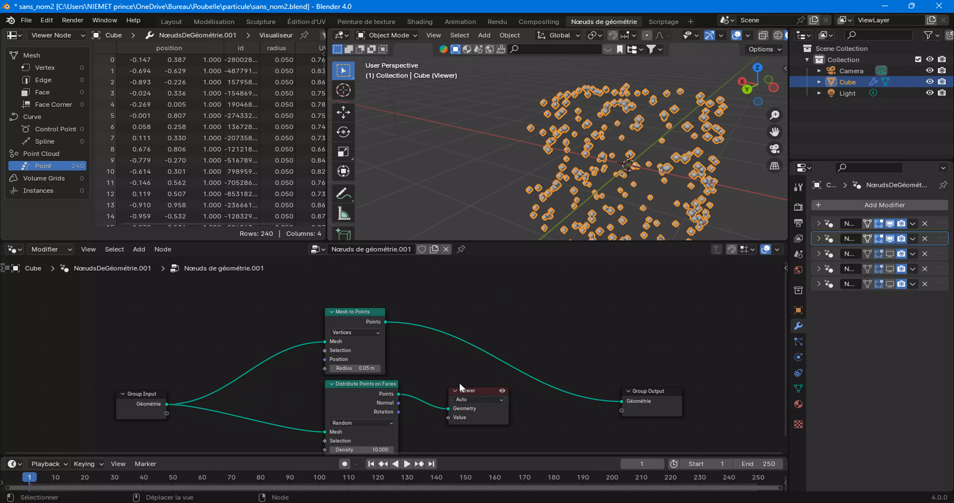
Move the Viewer node farther to the lower right of the Distribute Points on Faces node
left_click_drag(481, 423, 548, 453)
middle_click_drag(527, 442, 518, 349)
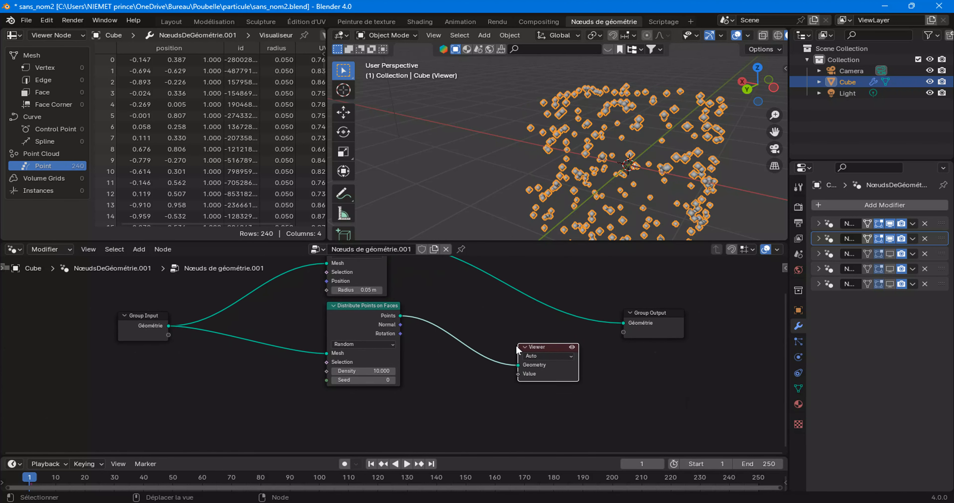
scroll(479, 375, "down", 2)
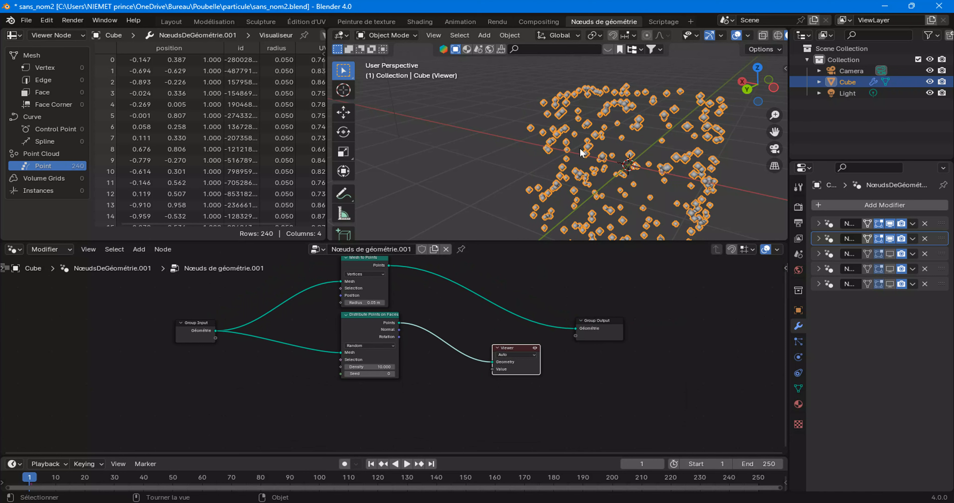
Add a Mesh to Volume node below the Distribute Points on Faces node
right_click(244, 372)
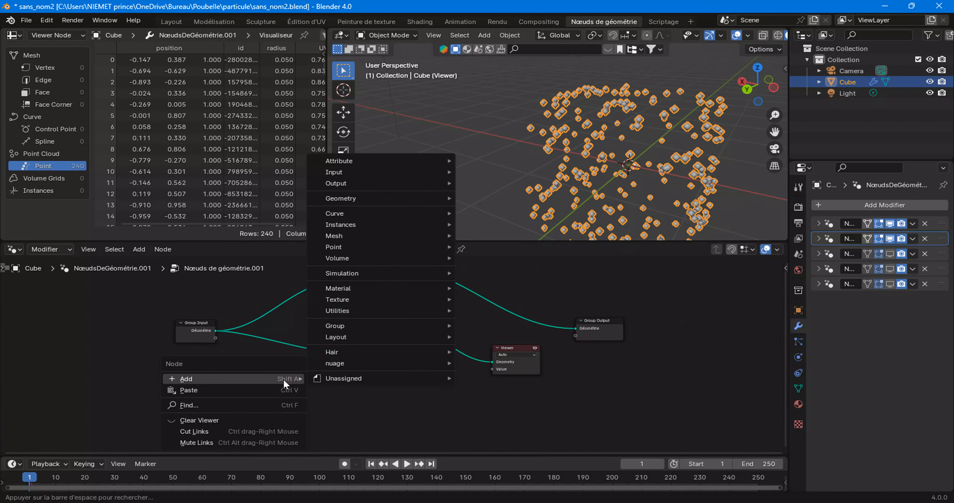
left_click(274, 370)
right_click(271, 369)
mouse_move(274, 366)
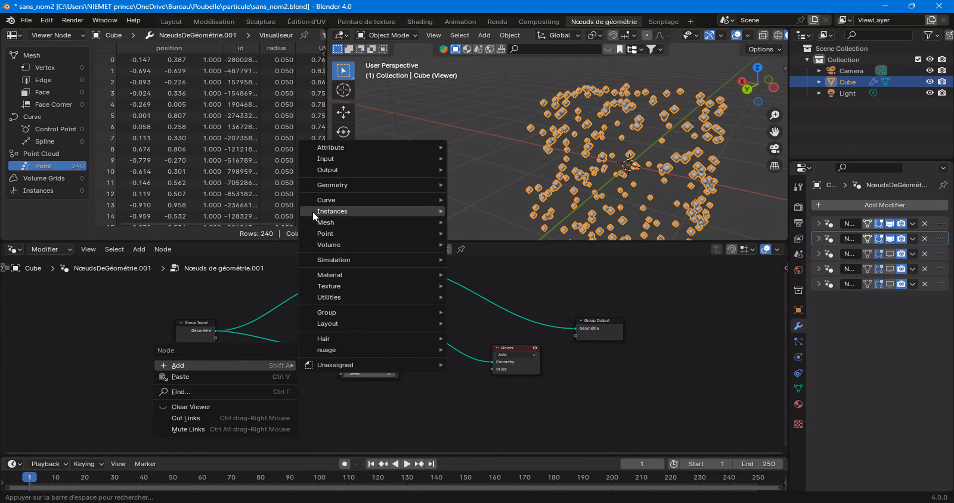
mouse_move(323, 224)
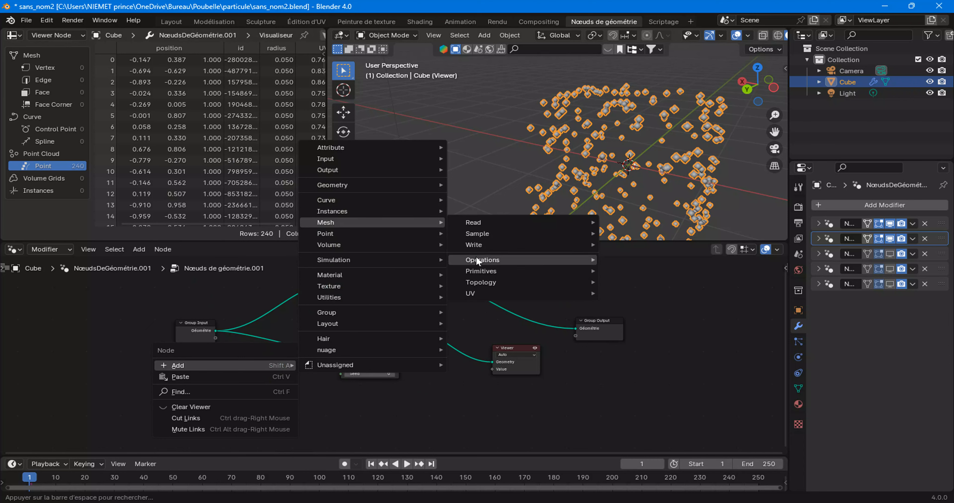
mouse_move(478, 260)
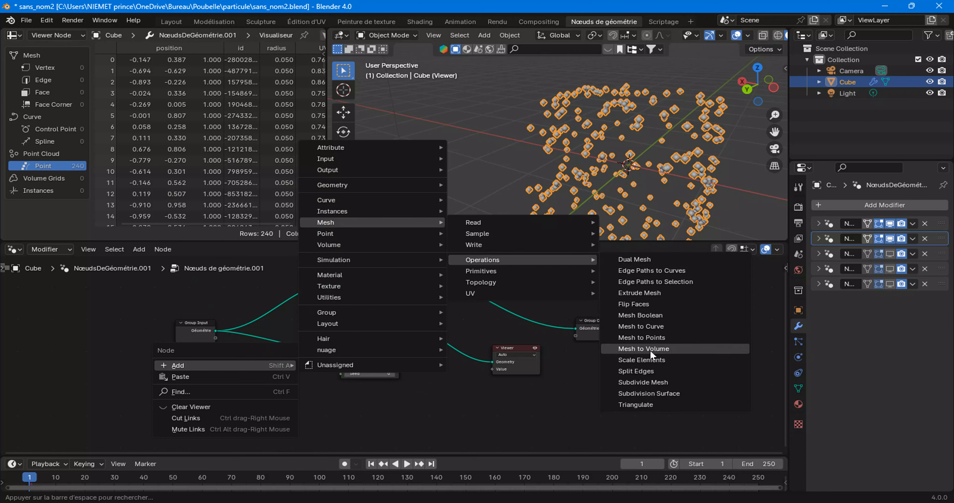
left_click(644, 349)
left_click(315, 392)
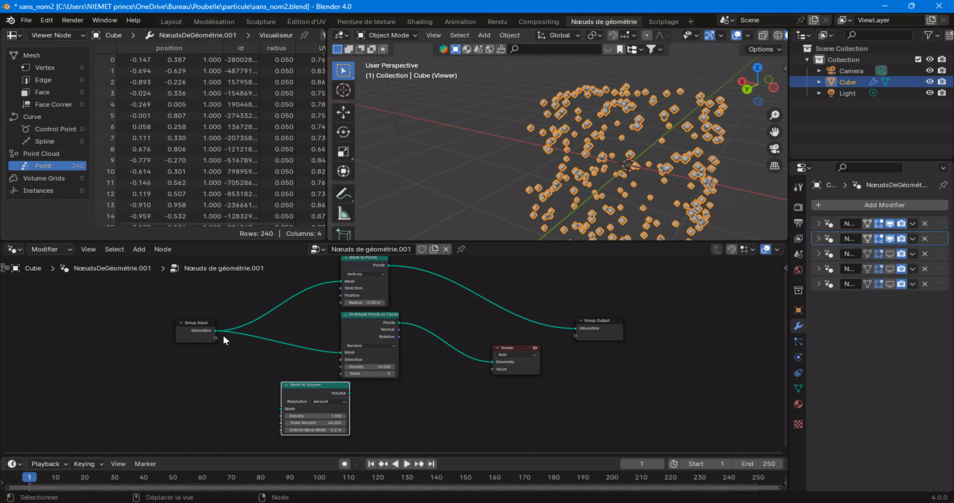
Connect the Group Input geometry to Mesh to Volume's mesh input and preview the resulting volume through the Viewer
left_click_drag(216, 331, 296, 410)
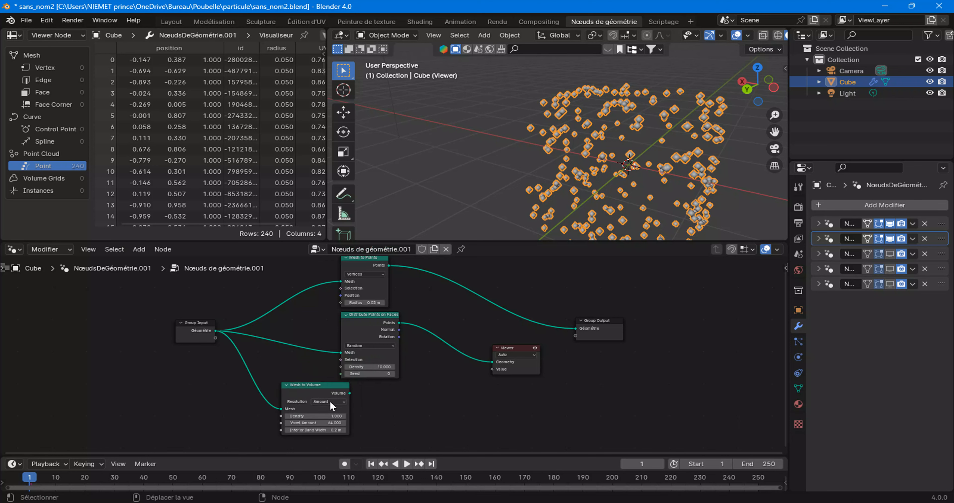
left_click(337, 393, "ctrl+shift")
scroll(515, 182, "down", 3)
middle_click_drag(514, 182, 544, 173)
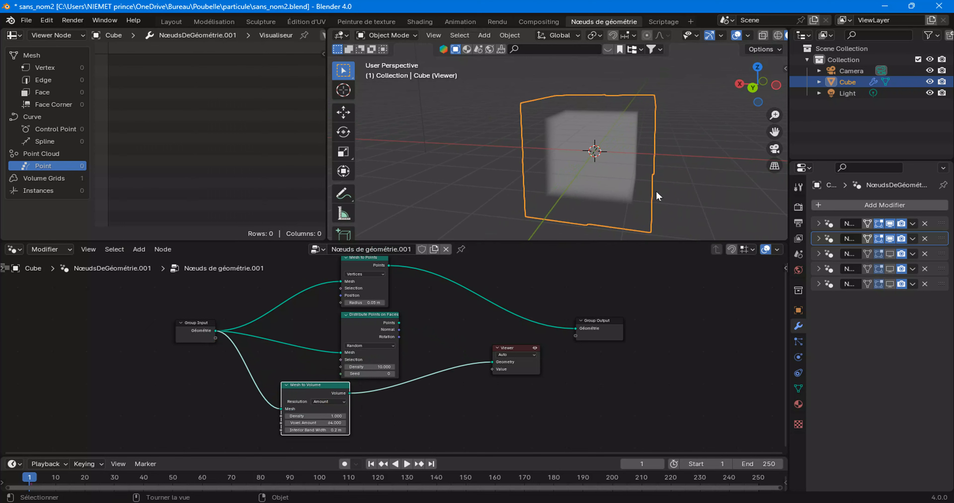
Move the Viewer node below the Group Output, roughly level with the Mesh to Volume node
middle_click_drag(451, 378, 400, 376)
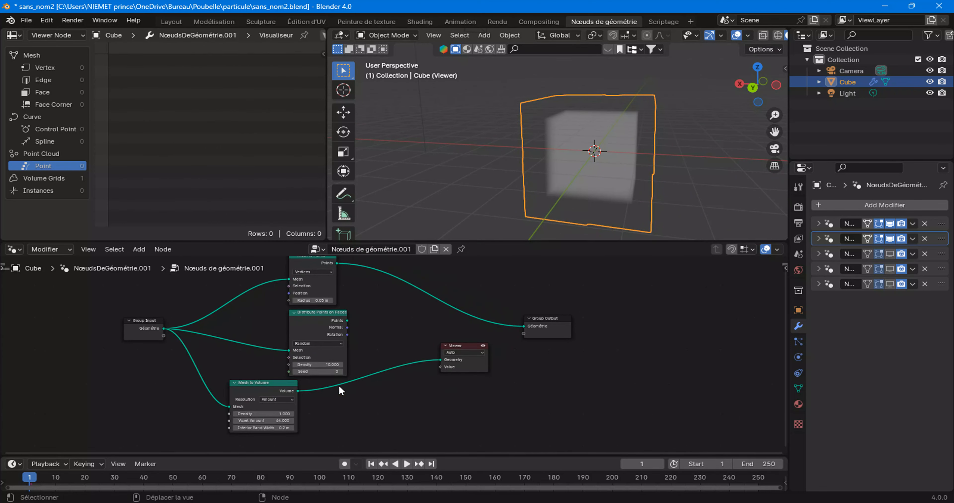
left_click(460, 371)
key("g")
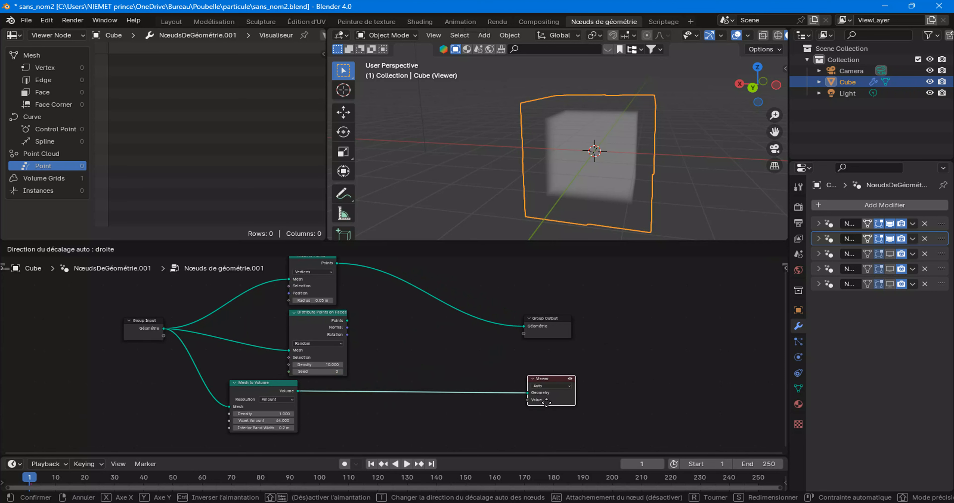
left_click(547, 403)
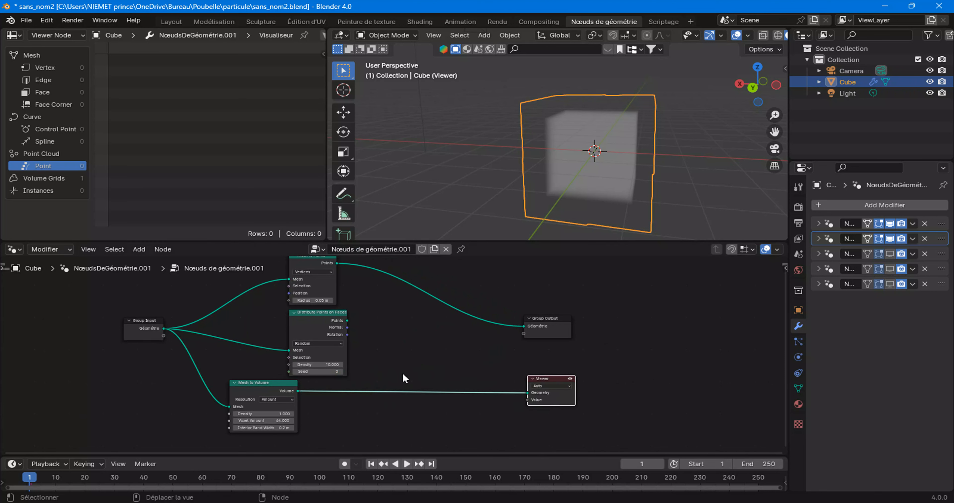
Add a Distribute Points in Volume node on the link between Mesh to Volume and the Viewer
right_click(379, 373)
mouse_move(379, 373)
mouse_move(499, 242)
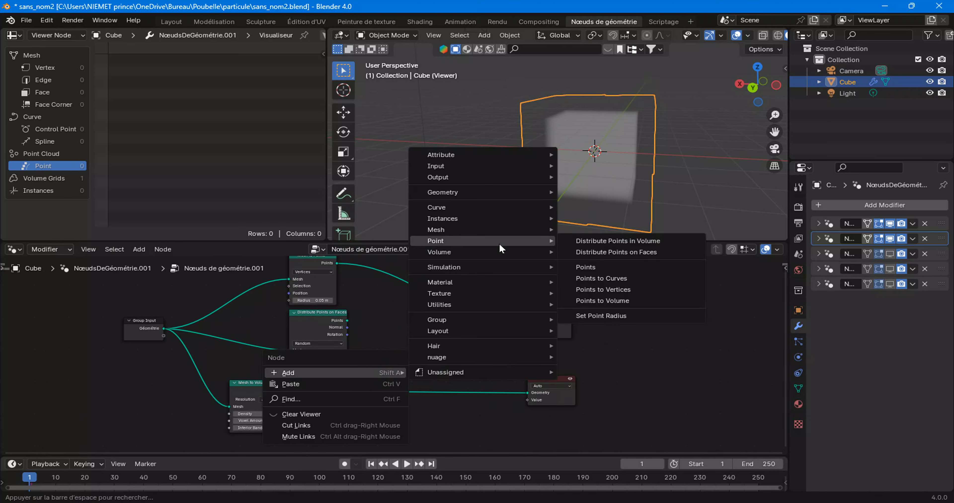
left_click(648, 241)
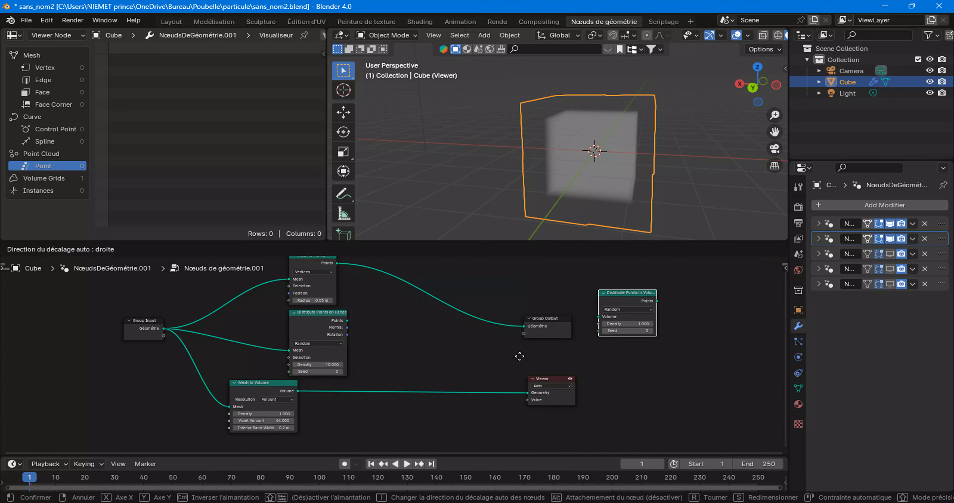
left_click(354, 397)
middle_click_drag(607, 168, 590, 167)
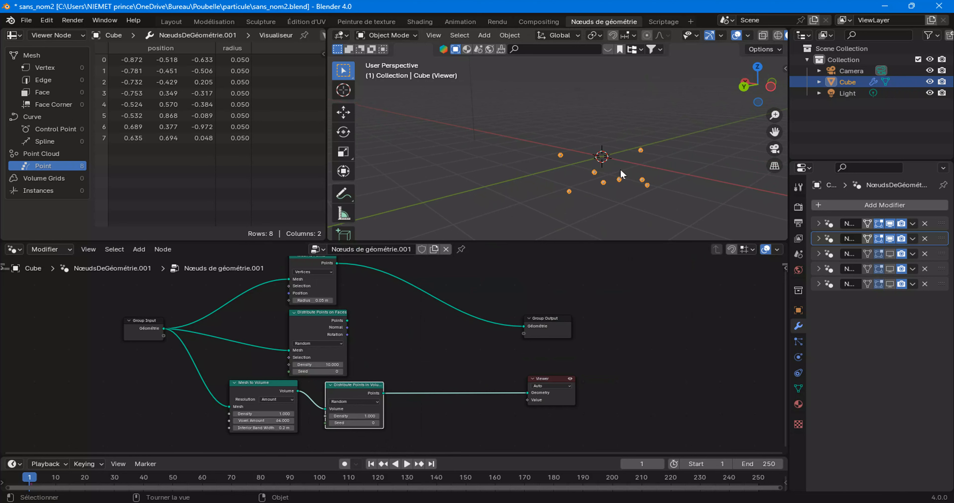
Join the Group Input geometry with the Distribute Points in Volume output and preview the Join Geometry result in the Viewer
right_click_drag(161, 328, 363, 400, "ctrl+shift")
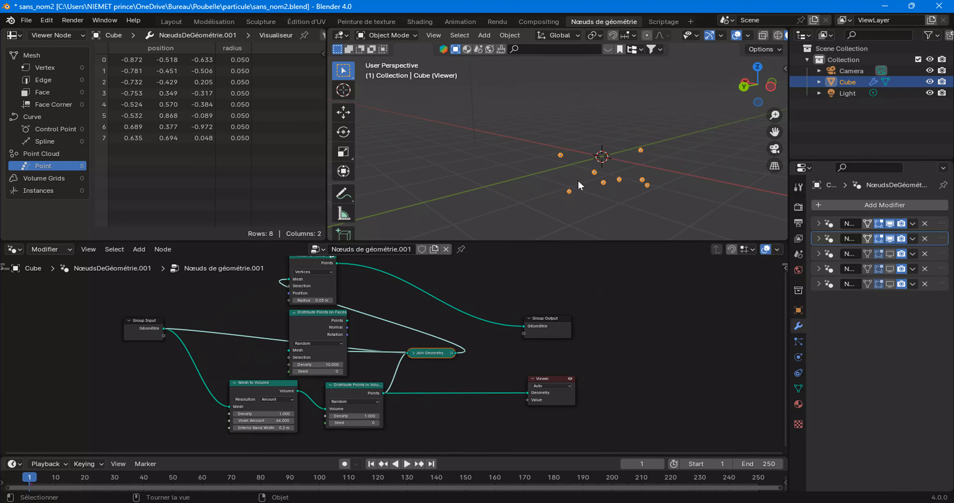
left_click(424, 353, "ctrl+shift")
scroll(613, 148, "up", 5)
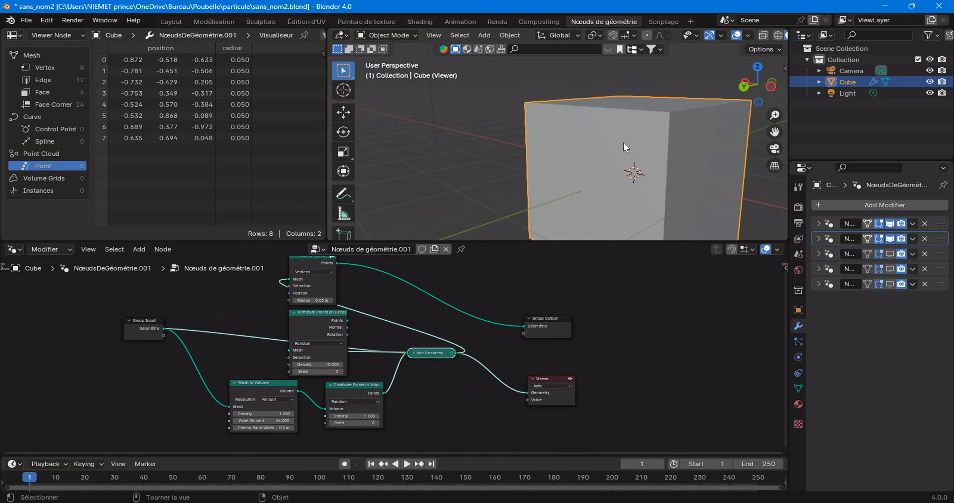
scroll(620, 141, "up", 3)
middle_click_drag(671, 162, 639, 109)
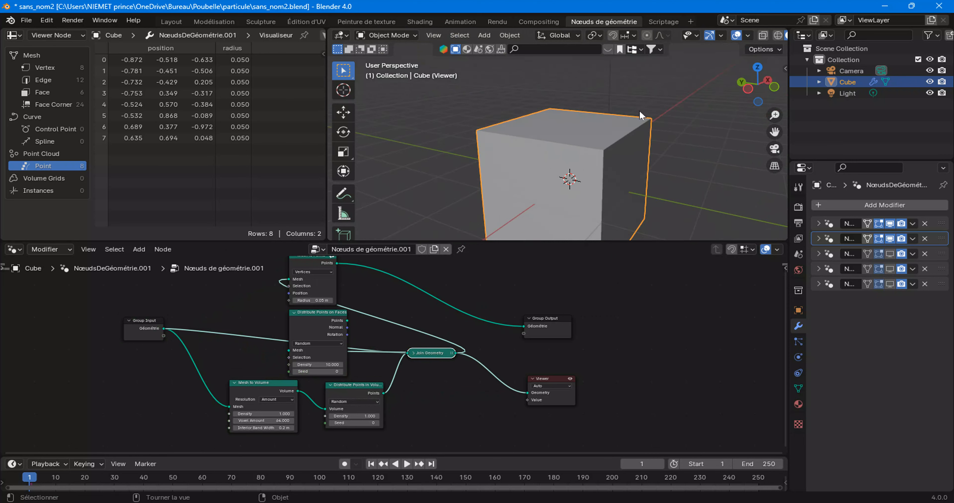
Use X-ray display to examine the points inside the cube, and turn X-ray back off
left_click(764, 35)
middle_click_drag(592, 179, 607, 196)
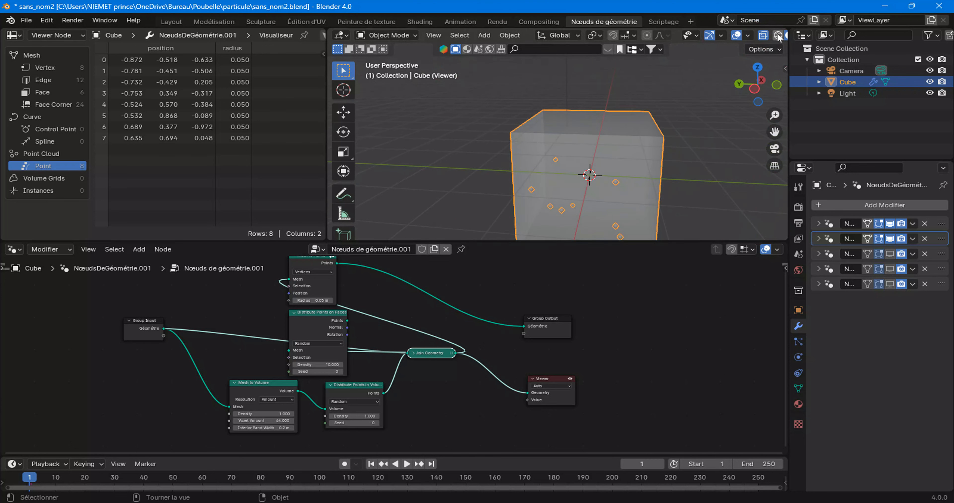
scroll(778, 35, "down", 2)
left_click(717, 36)
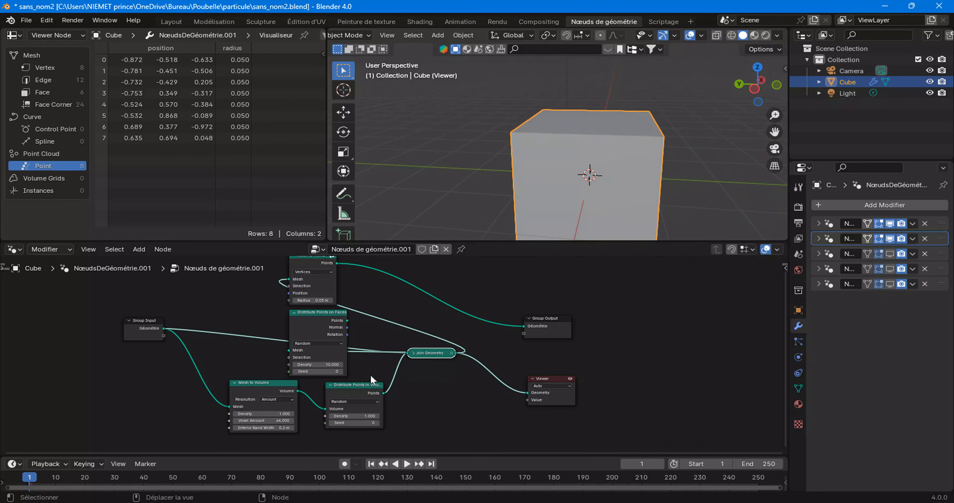
Remove the Join Geometry node and realign the two volume nodes and the Group Input farther left in the node tree
key("ctrl+x")
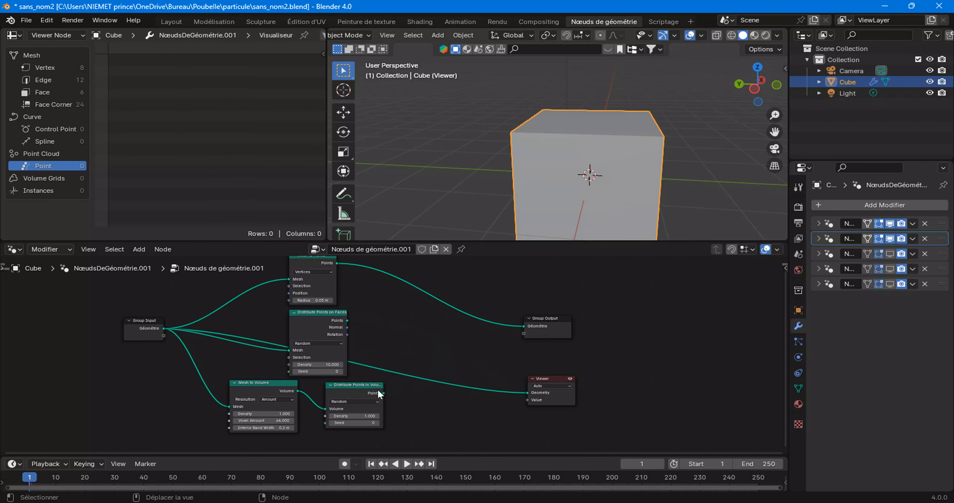
middle_click_drag(437, 404, 441, 392)
left_click_drag(430, 412, 245, 381)
left_click_drag(353, 375, 315, 376)
middle_click_drag(372, 322, 383, 347)
left_click_drag(169, 343, 143, 350)
Preview the outputs of Mesh to Points, Distribute Points on Faces and Distribute Points in Volume in turn
left_click(340, 283, "ctrl+shift")
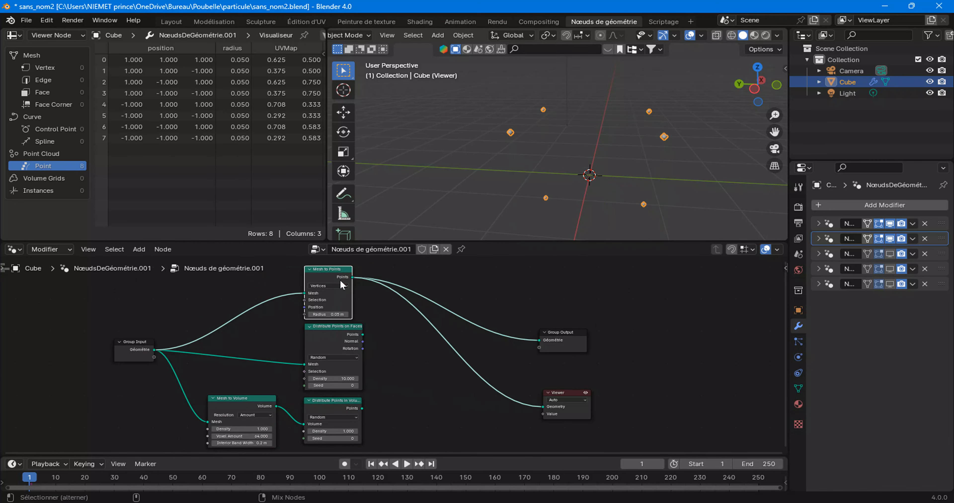
left_click(349, 349, "ctrl+shift")
left_click(343, 409, "ctrl+shift")
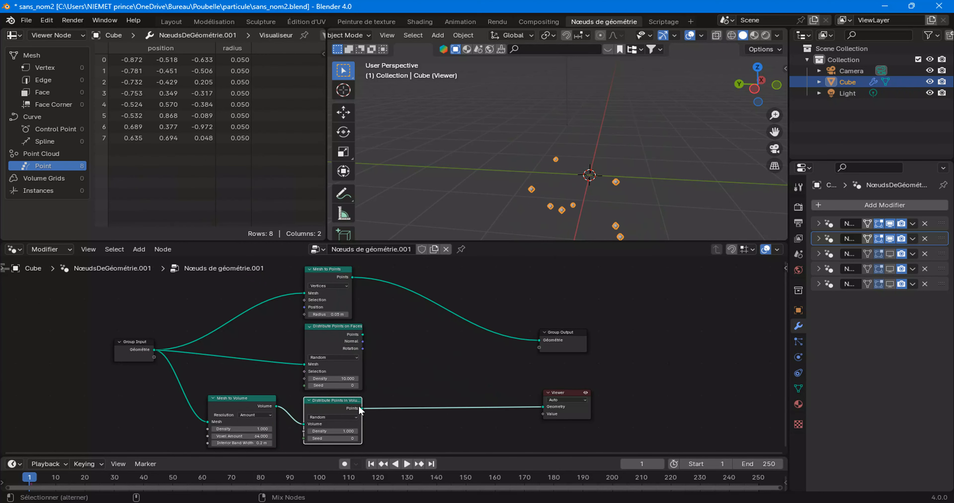
left_click_drag(328, 280, 331, 280)
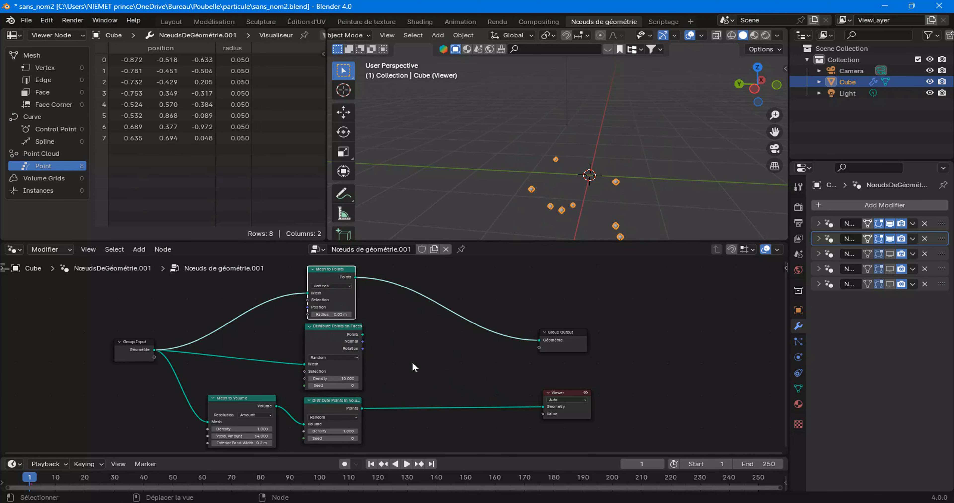
Insert a Geometry Switch node between Mesh to Points and Group Output, with the points feeding its True input
middle_click_drag(399, 323, 370, 344)
right_click(370, 343)
mouse_move(389, 339)
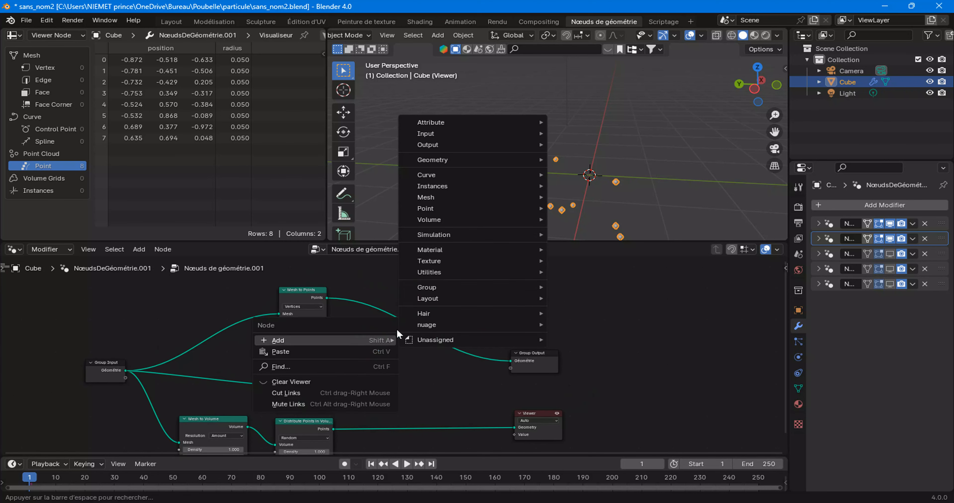
mouse_move(436, 275)
left_click(581, 361)
left_click(384, 333)
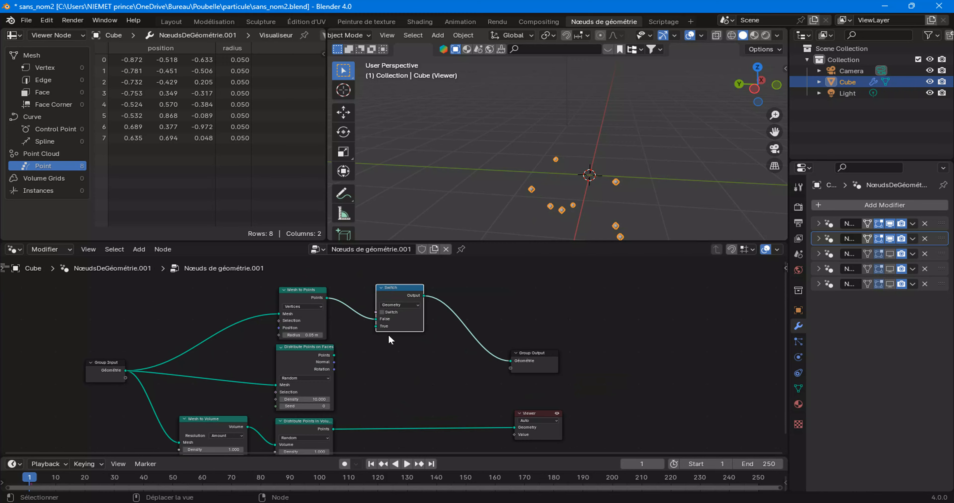
scroll(385, 338, "up", 2)
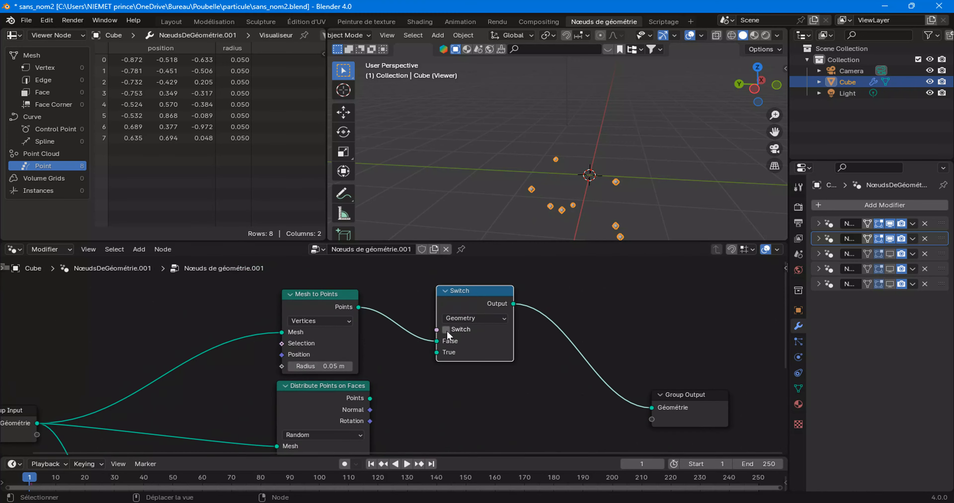
left_click_drag(438, 340, 432, 351)
Move the Switch closer to Mesh to Points and place a duplicate before Group Output, with the duplicate's inputs disconnected
left_click(464, 305)
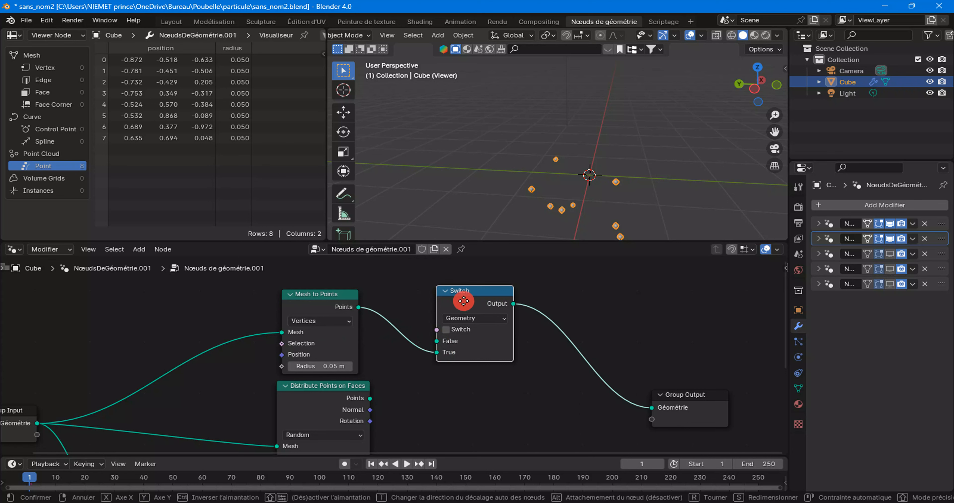
right_click(451, 297)
left_click(426, 336)
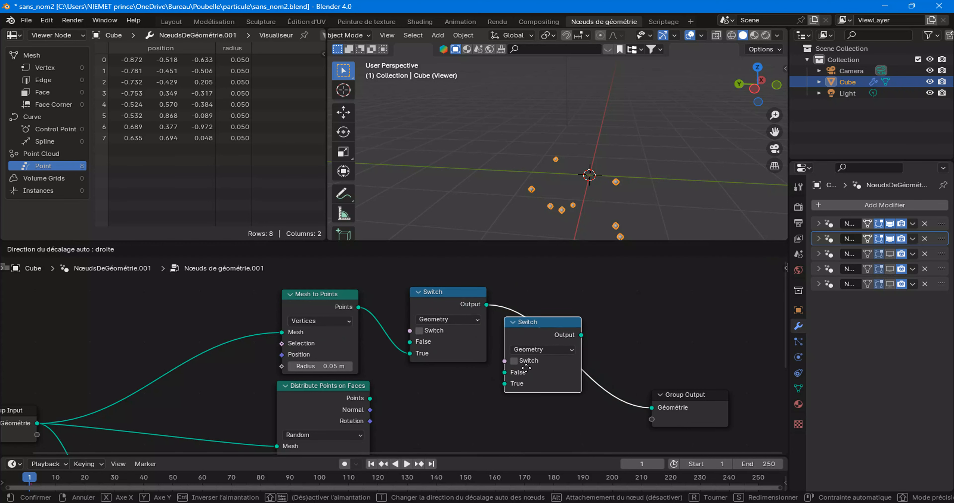
left_click(518, 402)
left_click_drag(531, 378, 468, 396)
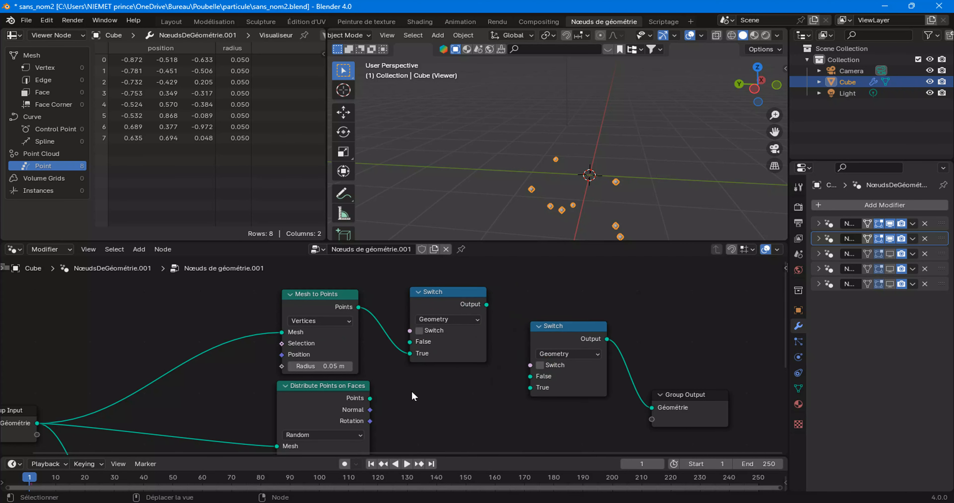
Connect Distribute Points on Faces to the second Switch's True input and the first Switch's output to its False input
middle_click_drag(439, 386, 405, 352)
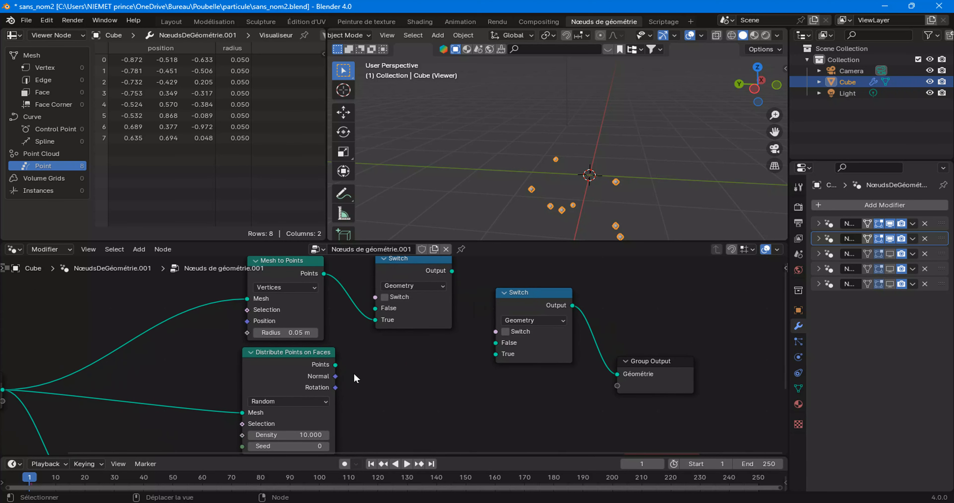
left_click_drag(335, 366, 496, 354)
scroll(440, 373, "down", 1)
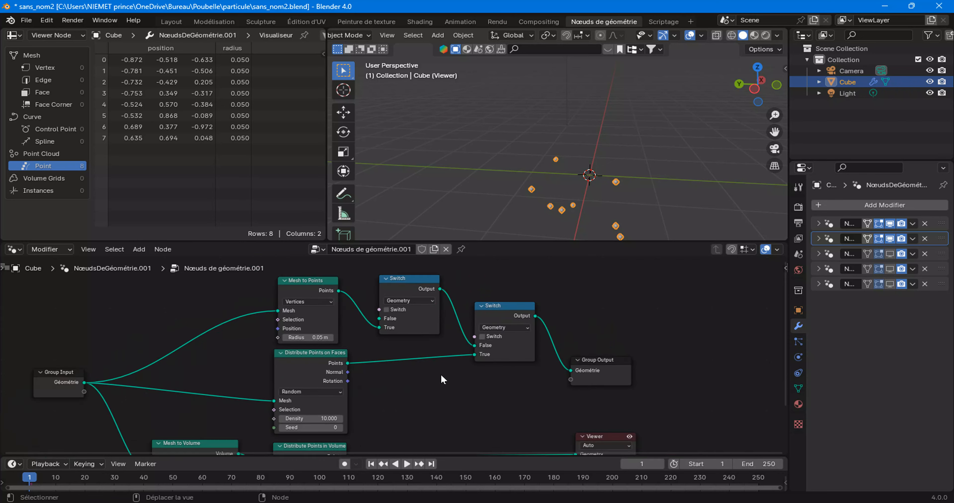
Move Group Output farther right and insert a duplicate of the second Switch on the link leading to it
middle_click_drag(440, 373, 377, 301)
middle_click_drag(520, 311, 523, 339)
left_click_drag(544, 363, 360, 291)
left_click(443, 352)
left_click_drag(443, 353, 556, 363)
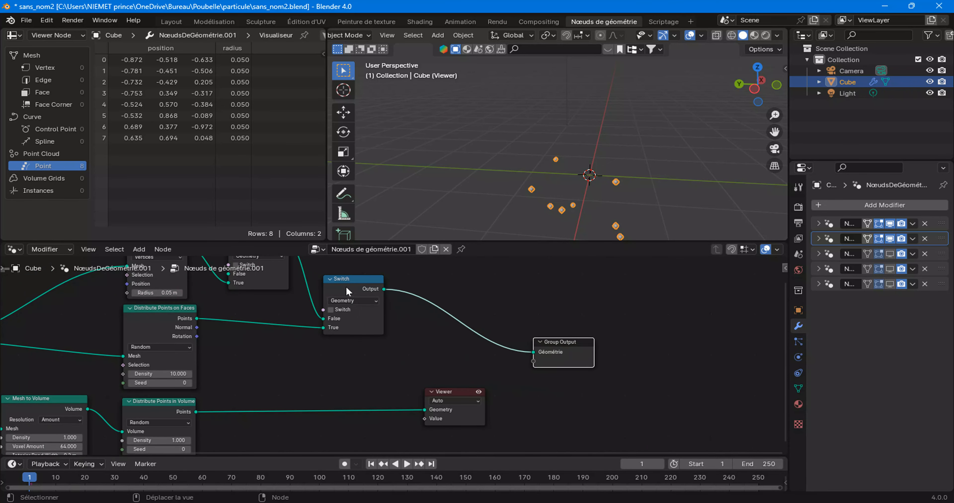
right_click(347, 287)
left_click(345, 290)
left_click(442, 311)
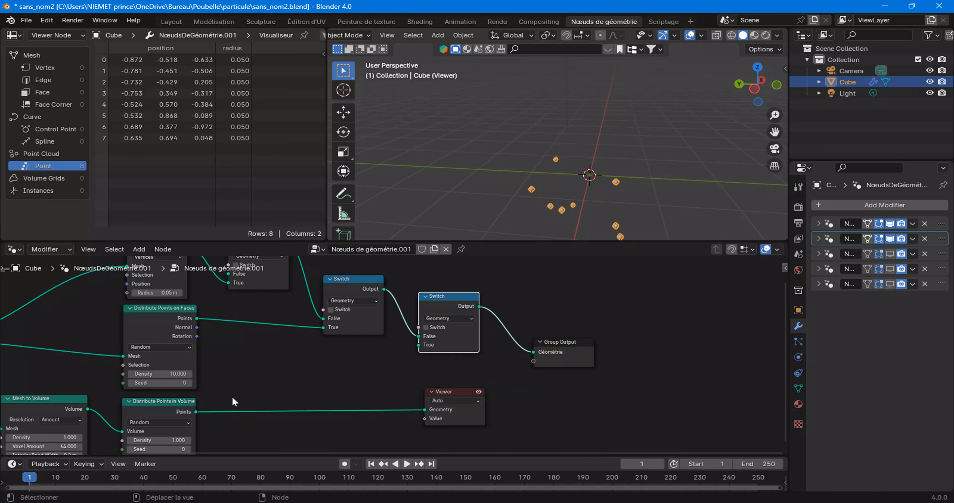
Connect Distribute Points in Volume to the third Switch's True input and the second Switch's output to its False input
scroll(395, 355, "up", 2)
left_click_drag(145, 427, 398, 302)
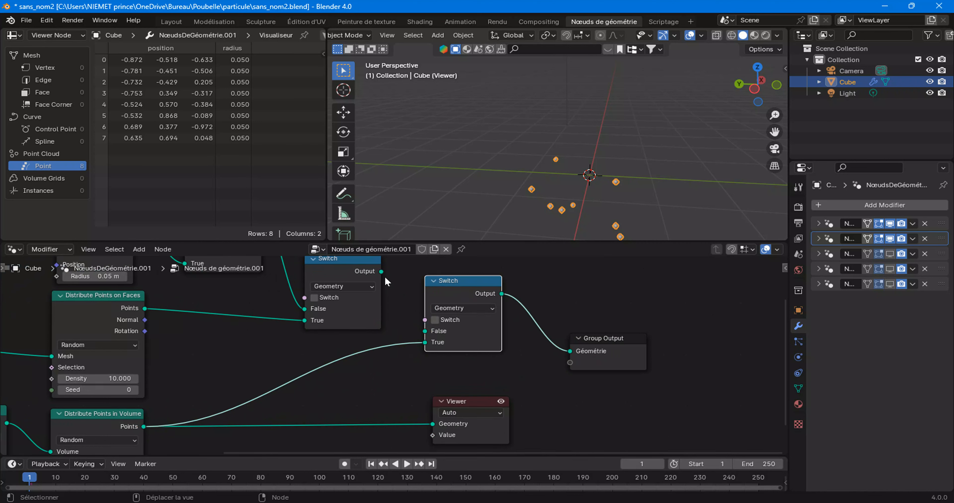
left_click_drag(380, 272, 425, 331)
left_click_drag(143, 426, 425, 342)
scroll(493, 361, "down", 3)
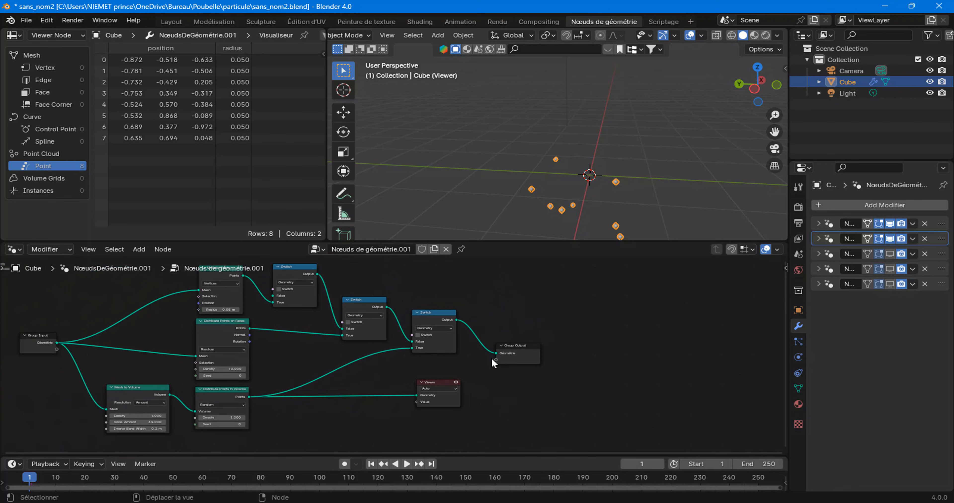
Preview the third Switch's output through the Viewer and move the Viewer below Group Output
left_click(444, 316, "ctrl+shift")
left_click_drag(442, 398, 533, 396)
scroll(408, 293, "up", 2)
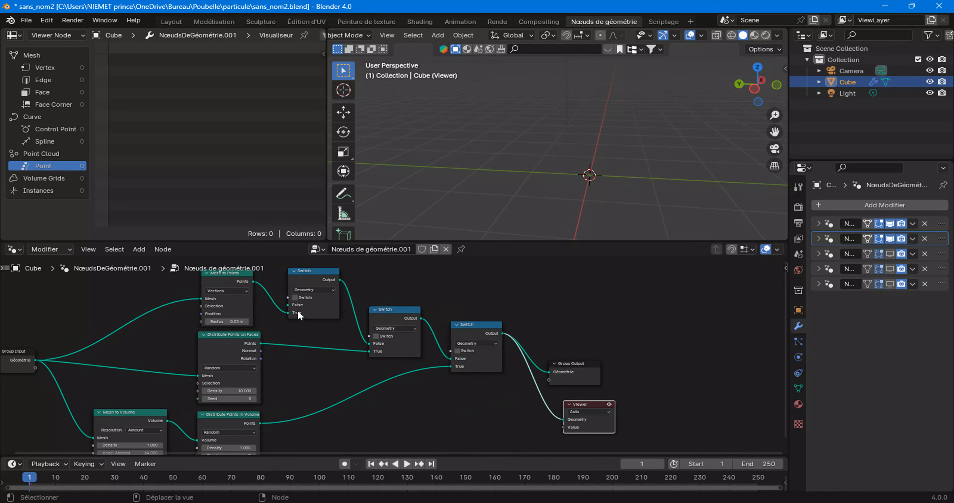
Test the three Switch nodes by enabling them one after another and disabling them again in reverse order
left_click(295, 297)
left_click(377, 336)
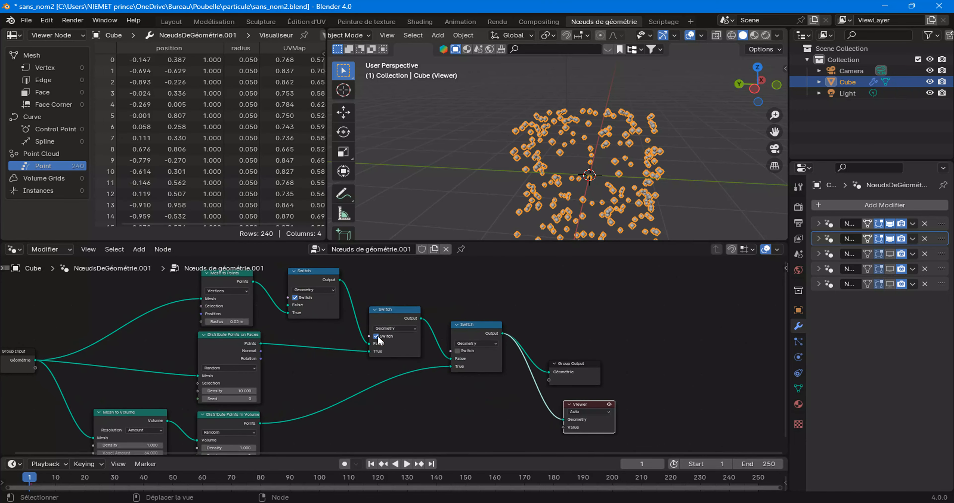
left_click(457, 351)
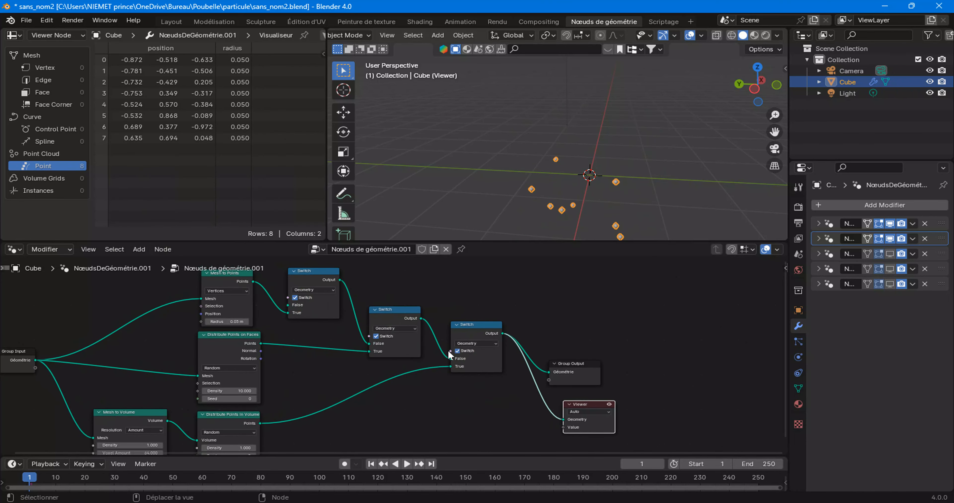
left_click(458, 351)
left_click(377, 337)
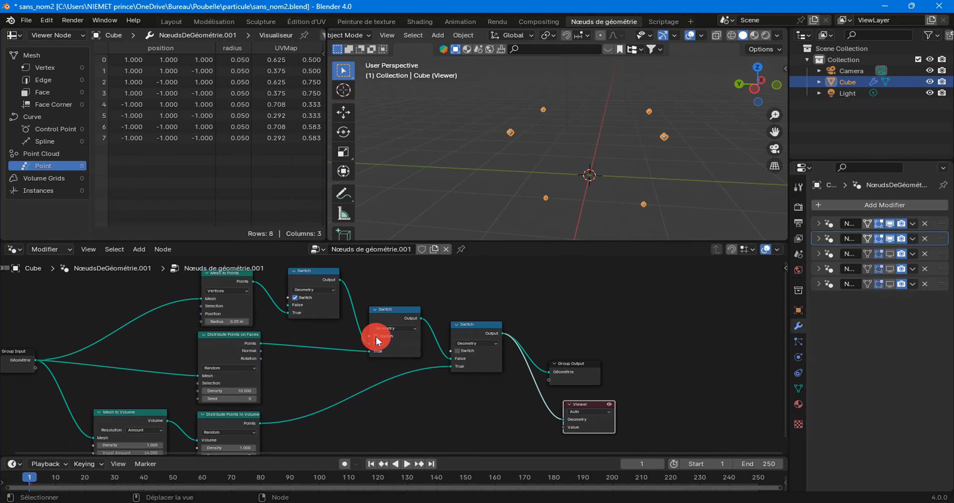
left_click(297, 298)
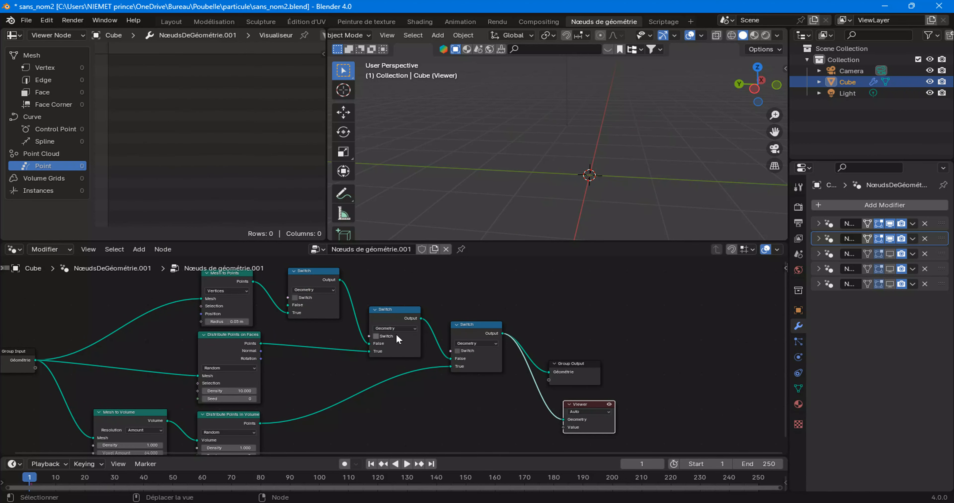
Expose a Density input on the Group Input and connect it to Distribute Points on Faces and Distribute Points in Volume
middle_click_drag(324, 384, 501, 376)
scroll(390, 393, "up", 3)
middle_click_drag(388, 401, 409, 370)
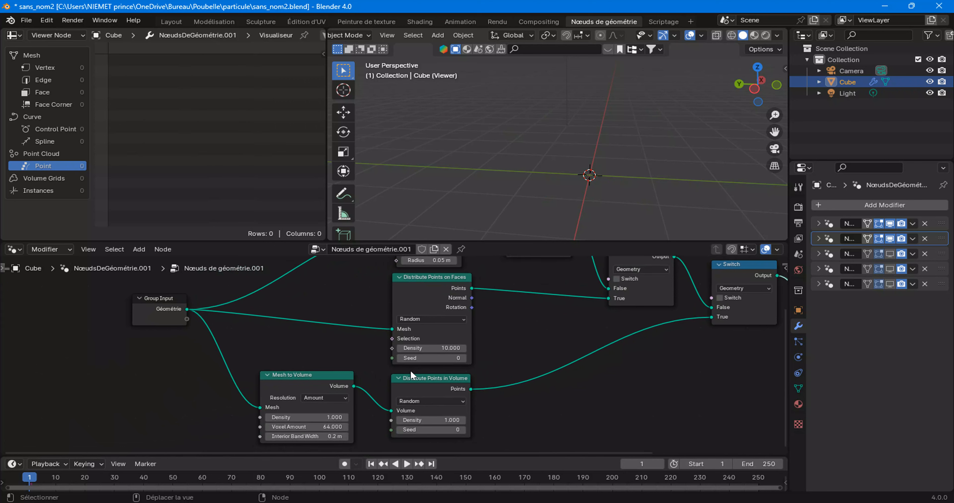
scroll(410, 368, "up", 1)
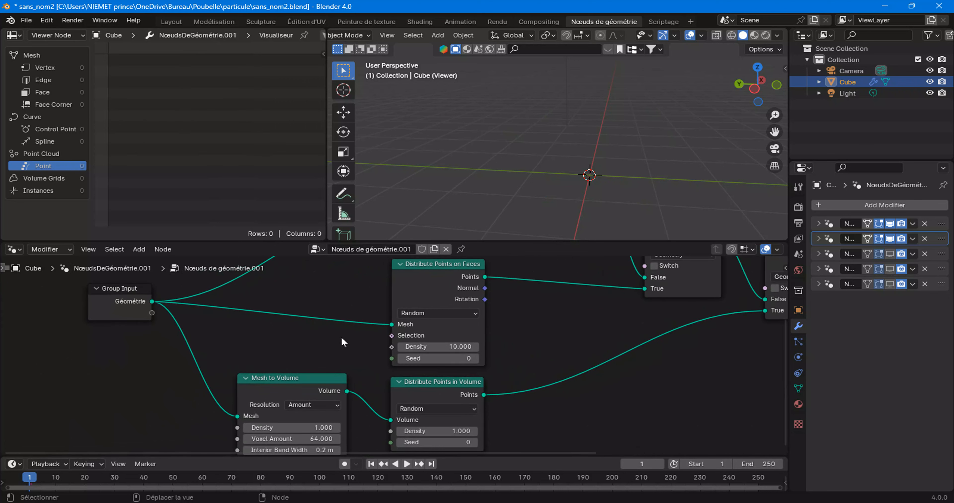
middle_click_drag(343, 343, 335, 418)
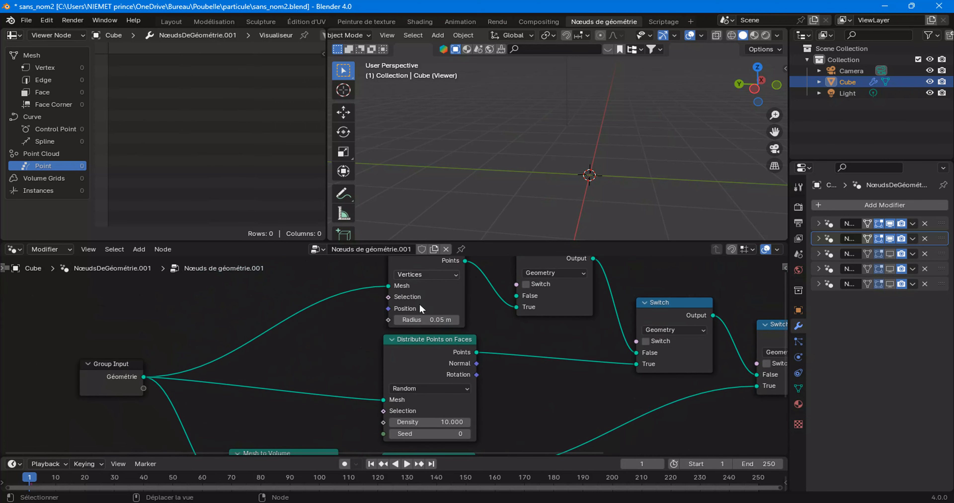
middle_click_drag(363, 402, 389, 335)
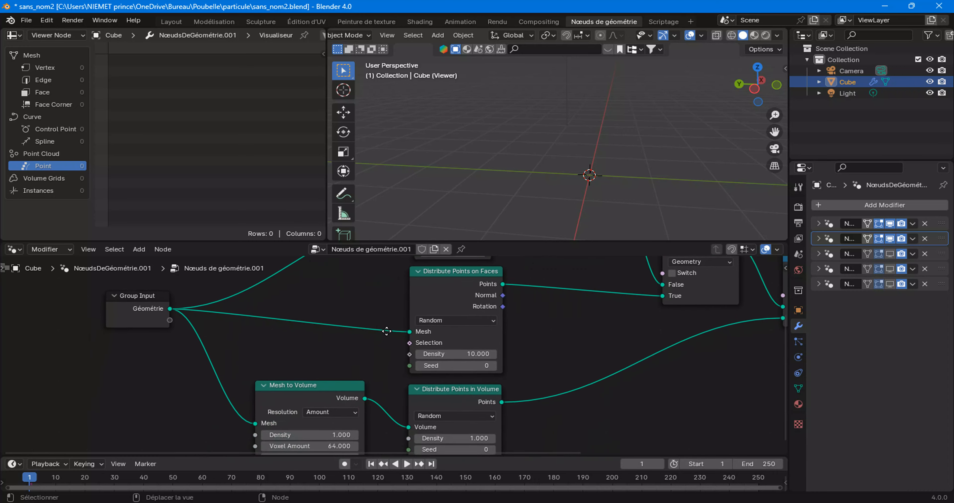
scroll(225, 335, "up", 1)
left_click_drag(152, 317, 411, 354)
left_click_drag(152, 318, 419, 385)
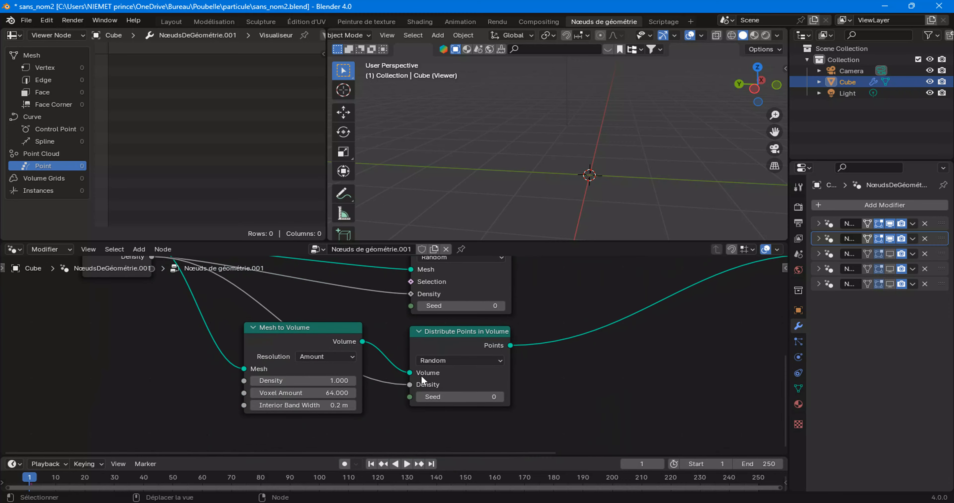
scroll(333, 352, "up", 5)
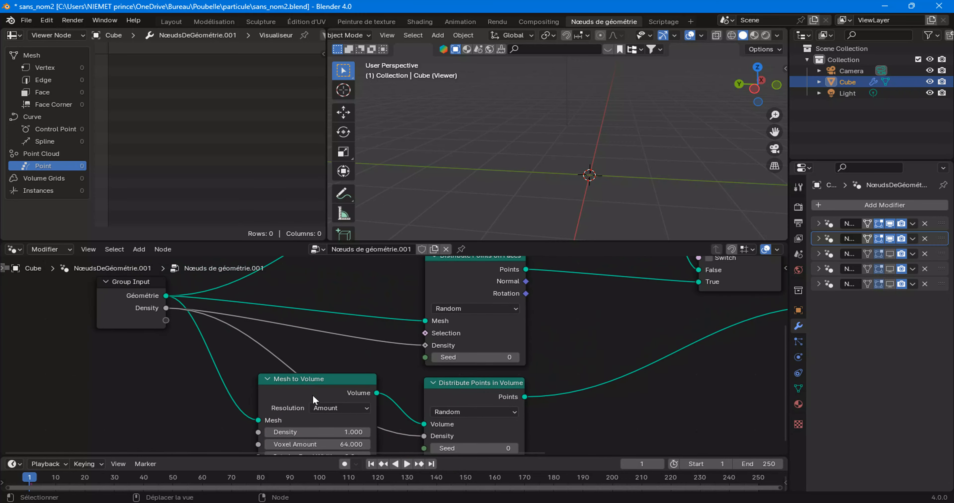
Move Mesh to Volume further from the Distribute nodes, duplicate the Group Input and connect the copy's Density to both Distribute Points nodes
left_click_drag(343, 394, 298, 392)
left_click(144, 272)
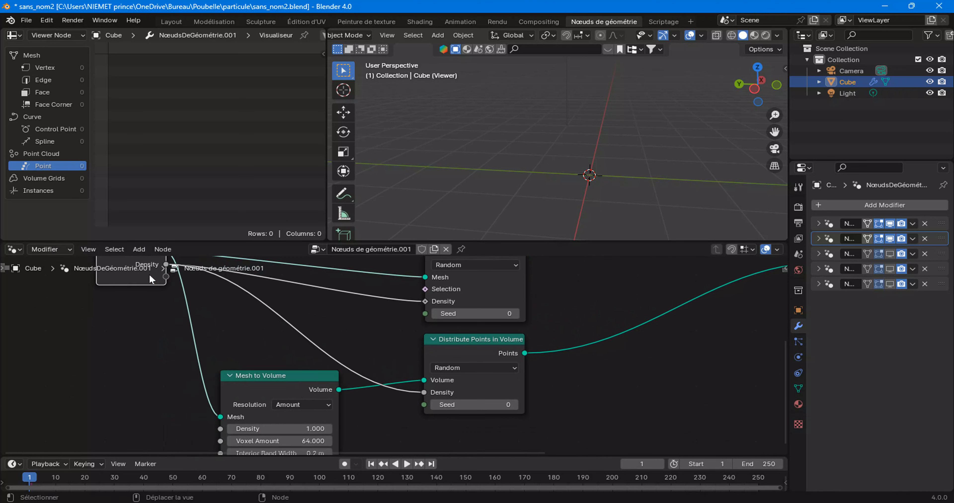
middle_click_drag(208, 316, 213, 370)
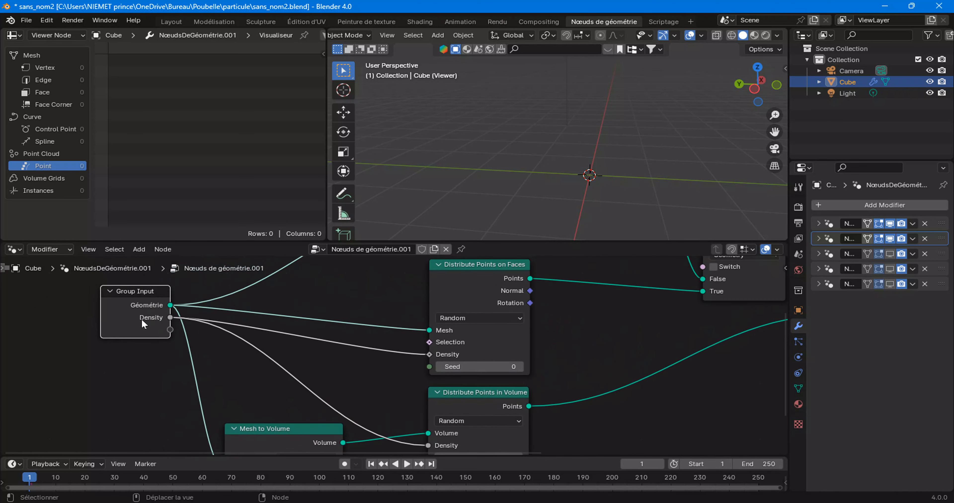
key("shift+d")
left_click(358, 395)
left_click_drag(368, 388, 441, 356)
left_click_drag(367, 391, 428, 411)
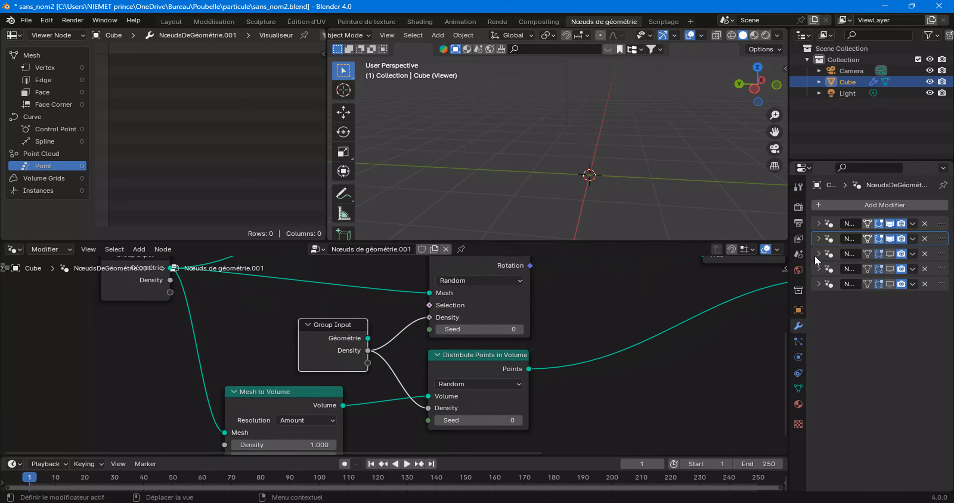
Expand the second modifier to show its Density setting and delete the Viewer node
left_click(819, 240)
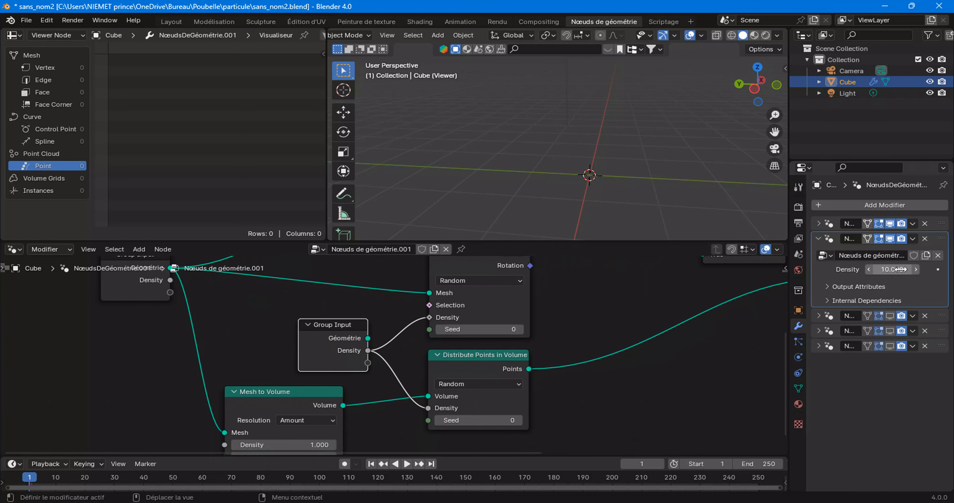
scroll(551, 414, "down", 1)
middle_click_drag(534, 342, 444, 387)
scroll(524, 358, "down", 3)
scroll(504, 378, "down", 3)
left_click(636, 416)
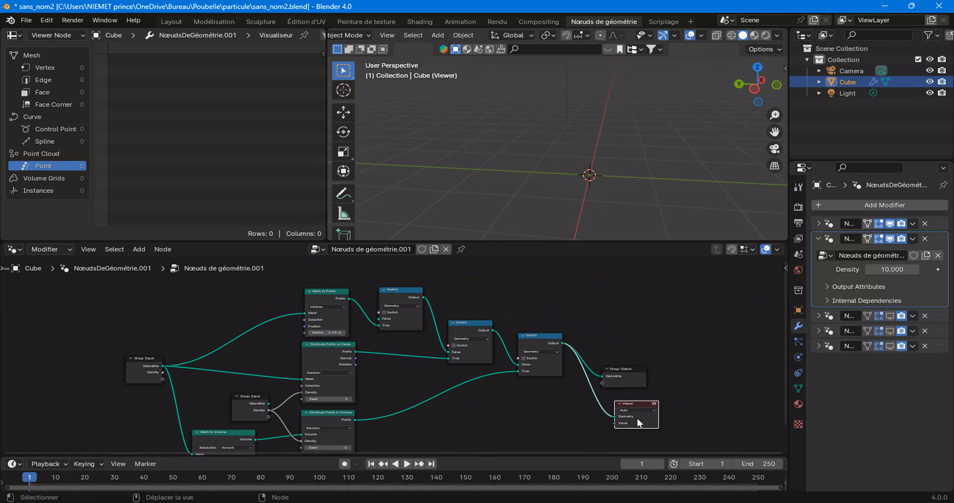
key("x")
Enable the last three modifiers in the viewport and play the animation before and after the change, starting from frame 1
key("space")
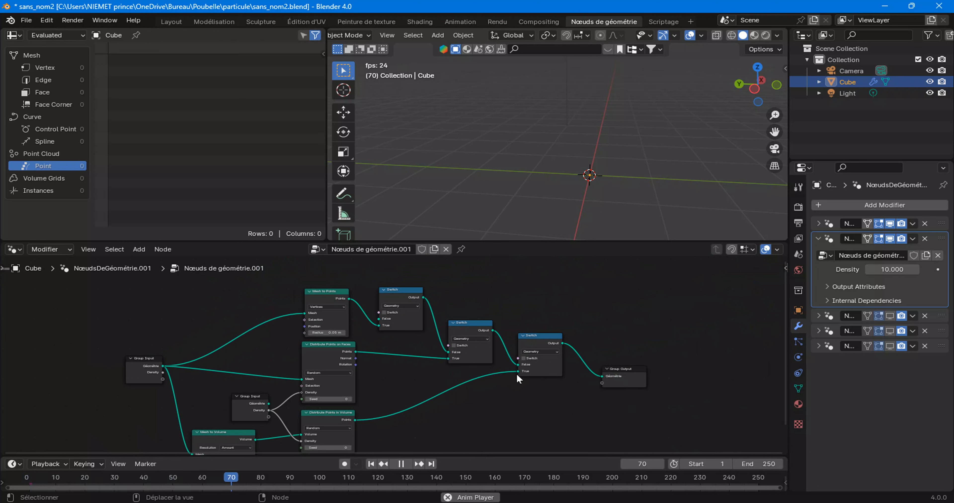
key("space")
left_click(377, 463)
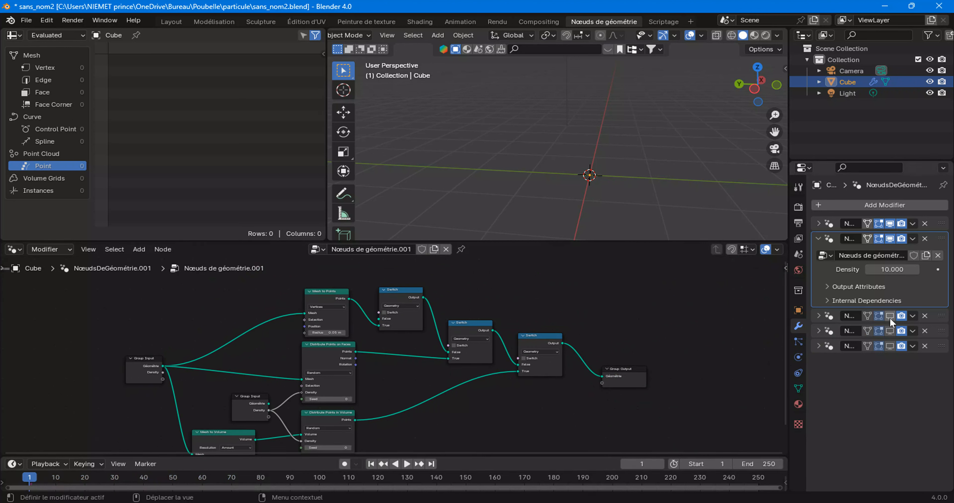
key("space")
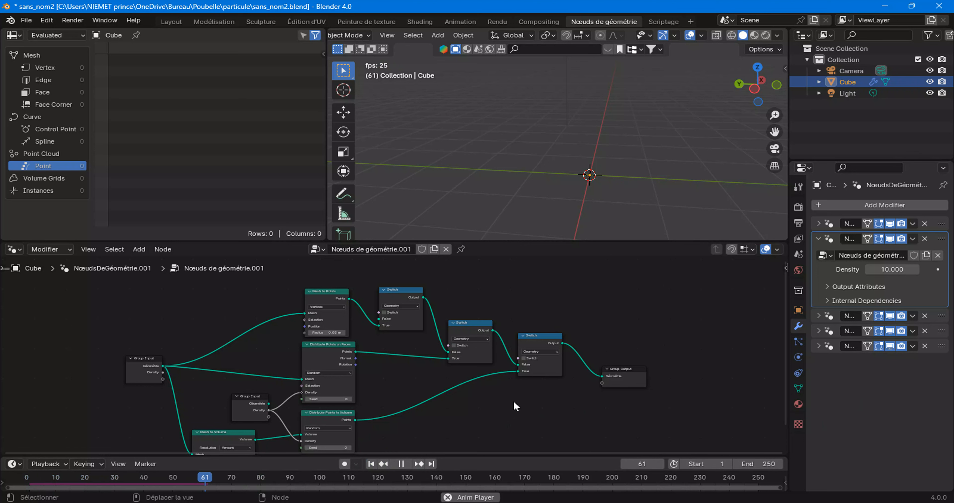
key("space")
Collapse the second modifier, enable the first Switch and play the vertex emission from frame 1, ending back on frame 1
left_click(818, 239)
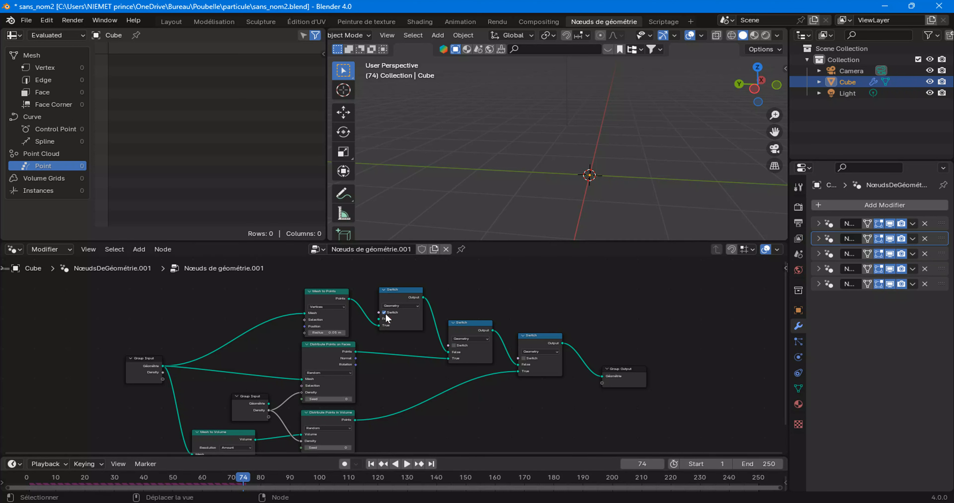
left_click(371, 464)
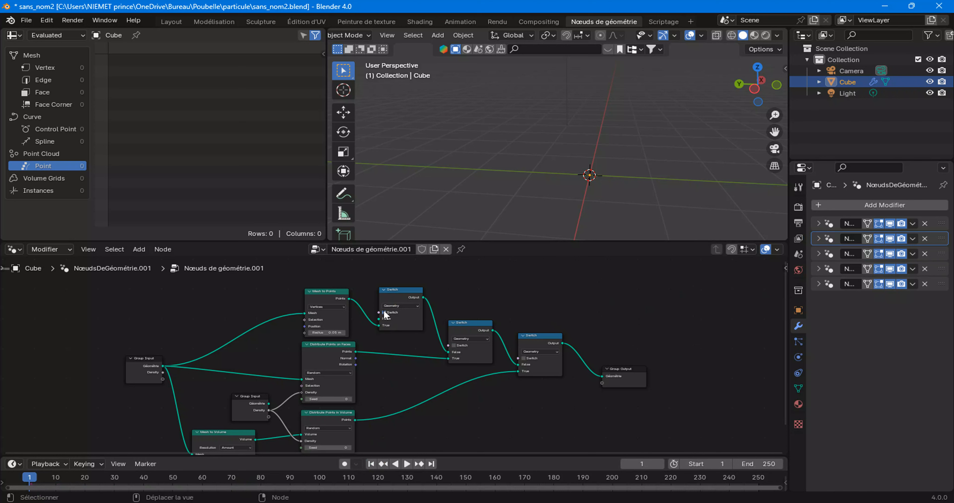
key("space")
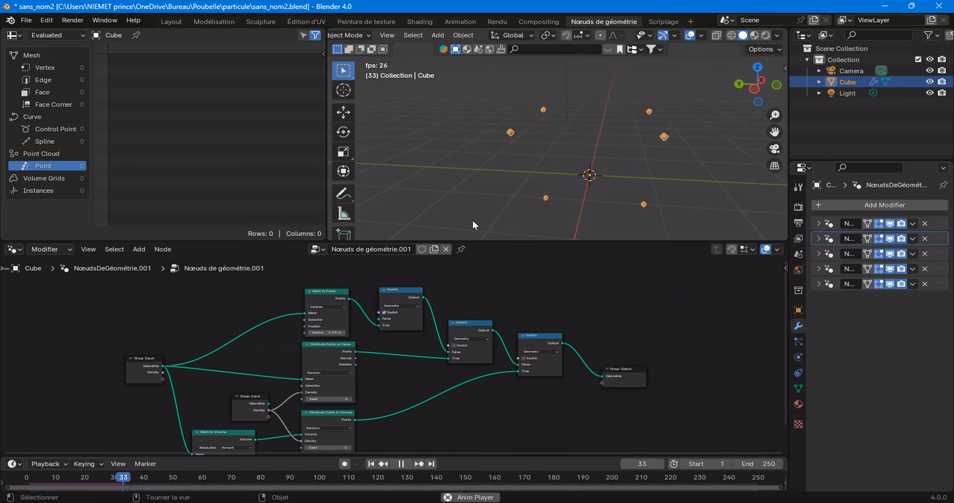
key("space")
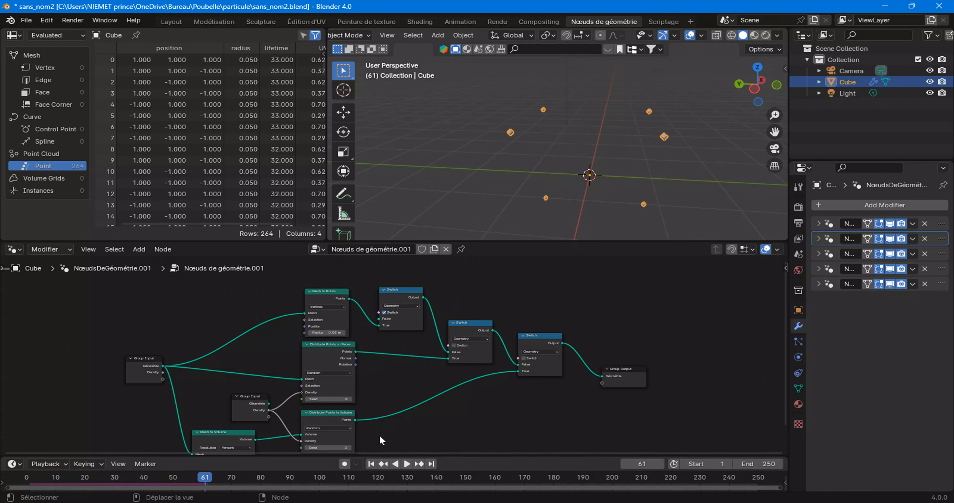
left_click(371, 465)
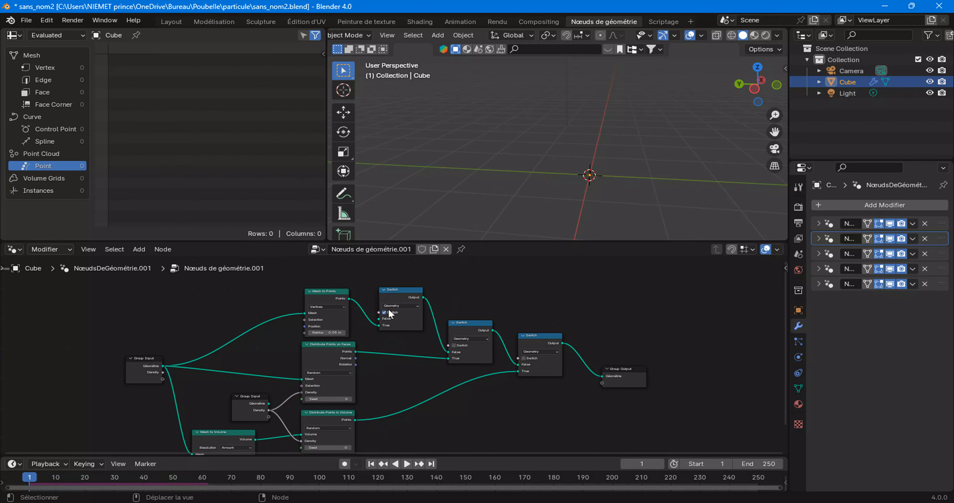
Enable the second Switch and play the animation to check the emission from the faces
left_click(454, 346)
key("space")
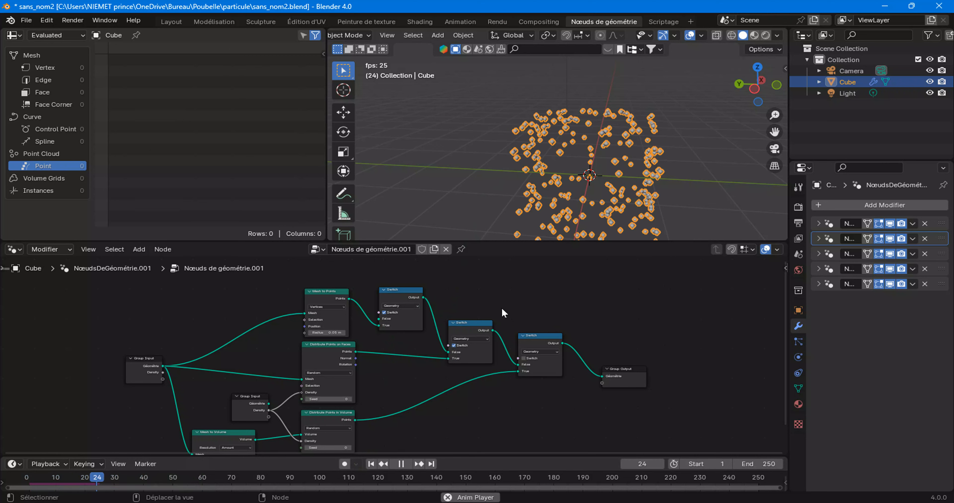
mouse_move(567, 159)
middle_mouse_down()
mouse_move(627, 161)
mouse_move(546, 147)
mouse_move(556, 152)
middle_mouse_up()
key("space")
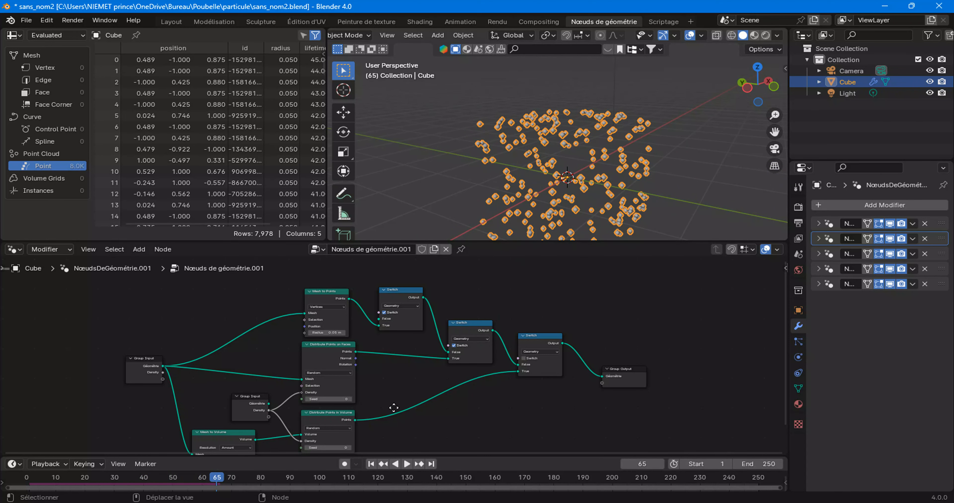
Move Mesh to Volume and the original Group Input further away from the Distribute Points nodes to make room
middle_click_drag(394, 408, 553, 330)
scroll(480, 380, "up", 3)
left_click_drag(387, 359, 346, 361)
middle_click_drag(354, 352, 301, 375)
left_click_drag(222, 291, 193, 291)
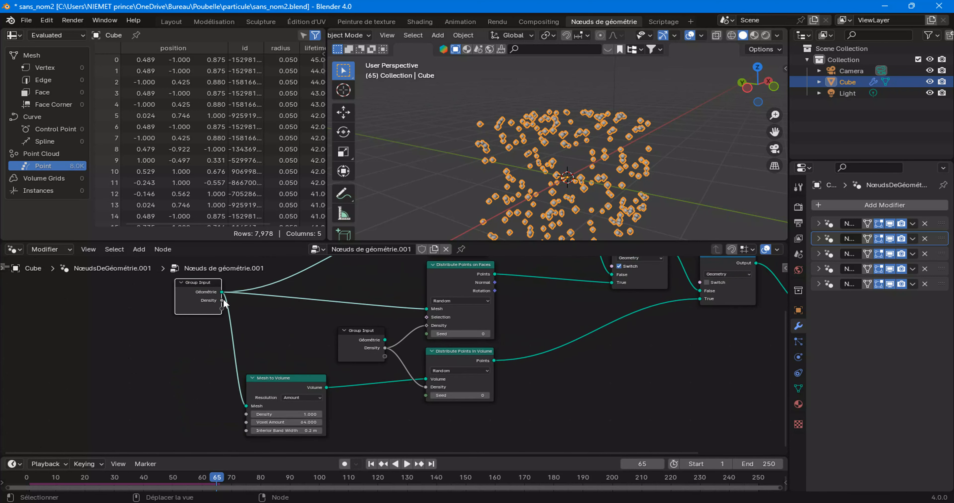
Add a Scene Time node between Mesh to Volume and Distribute Points in Volume
right_click(295, 324)
mouse_move(295, 322)
mouse_move(344, 117)
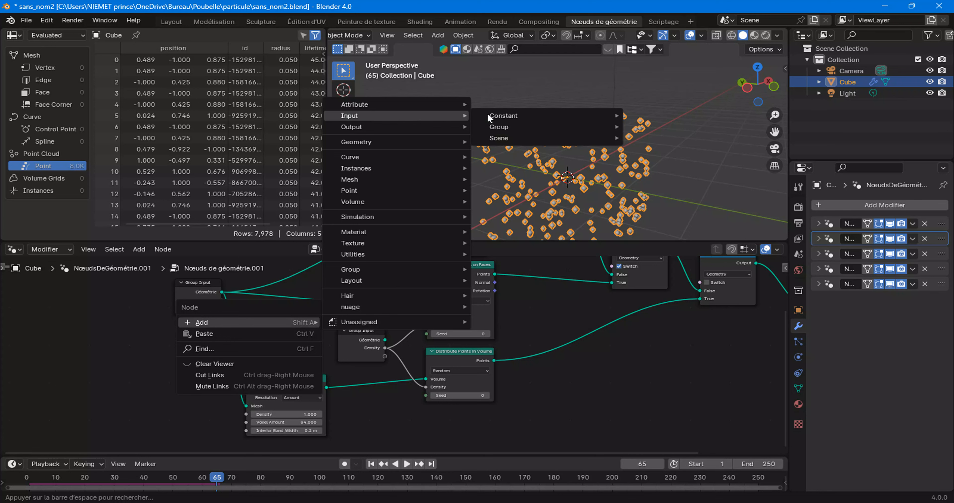
mouse_move(508, 137)
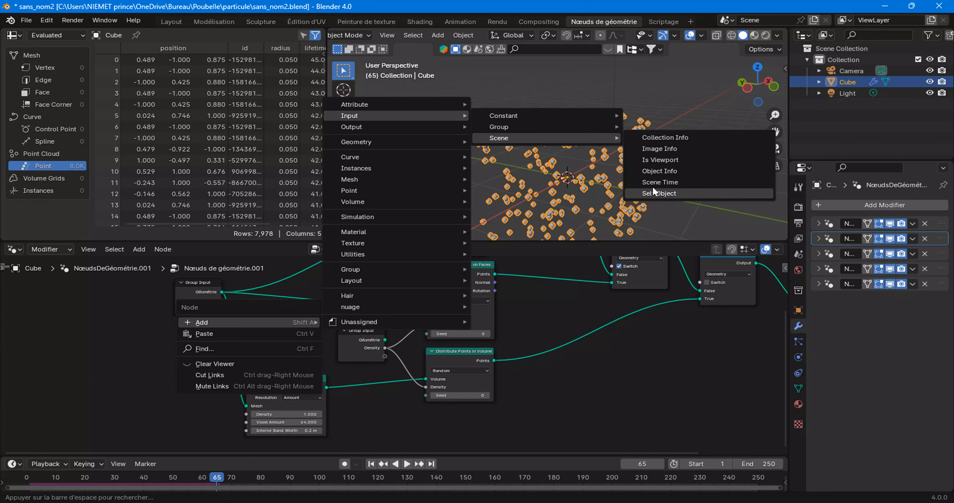
left_click(660, 182)
left_click(395, 437)
Connect Scene Time's Frame output to the Seed inputs of Distribute Points on Faces and Distribute Points in Volume
scroll(395, 437, "up", 2)
scroll(393, 433, "up", 3)
mouse_move(393, 434)
middle_mouse_down()
mouse_move(394, 347)
mouse_move(394, 408)
mouse_move(378, 424)
middle_mouse_up()
left_click_drag(389, 432, 418, 314)
middle_click_drag(350, 382, 350, 317)
left_click_drag(361, 407, 417, 362)
Play the animation from frame 1, then set the second modifier's Density to 2
left_click(371, 464)
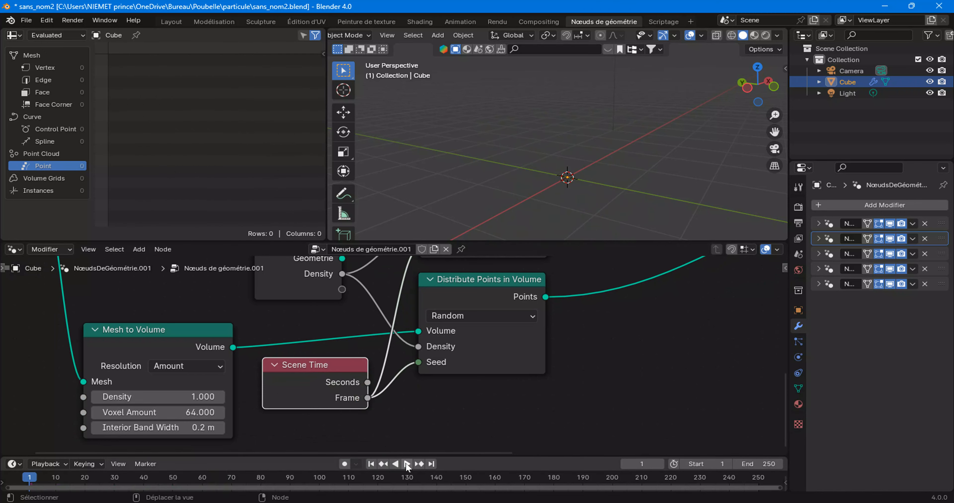
left_click(407, 465)
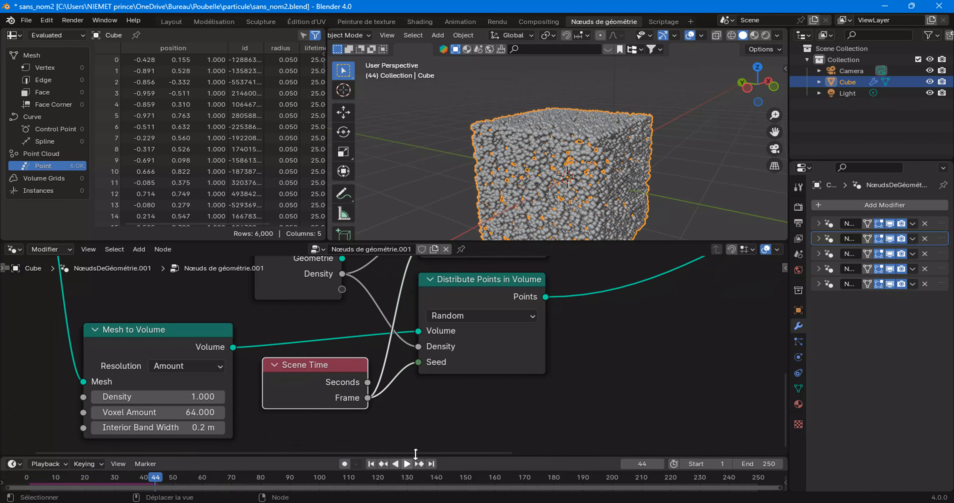
left_click(819, 239)
left_click(897, 271)
type("2")
key("Return")
Replay the animation from frame 1 and examine the particle emission on the cube's faces
left_click(371, 465)
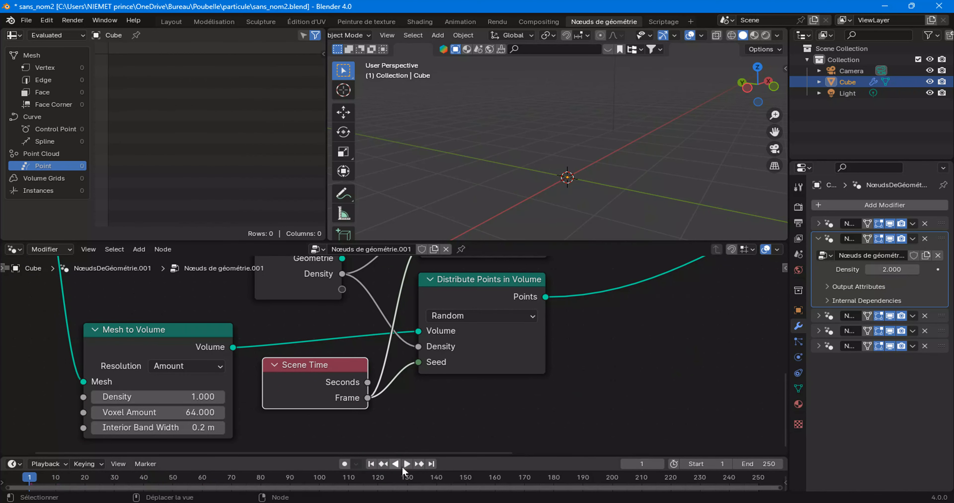
left_click(404, 465)
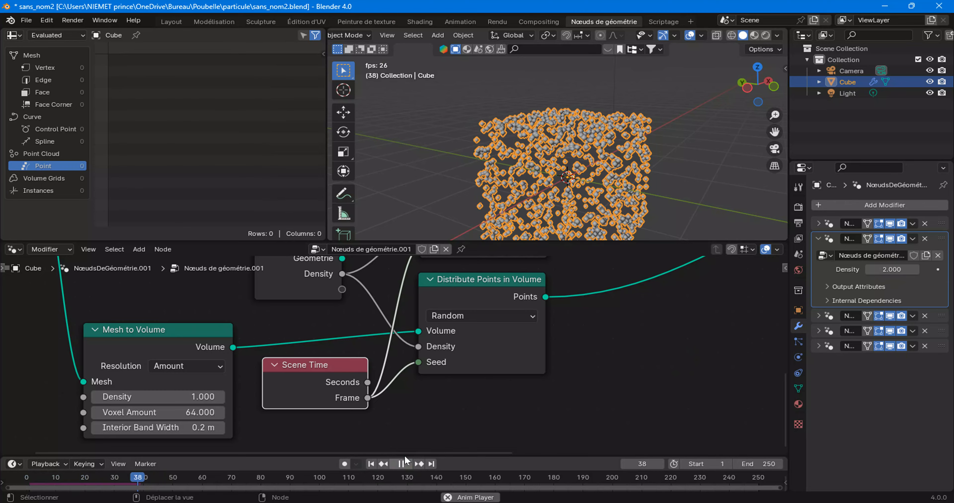
middle_click_drag(544, 146, 548, 192)
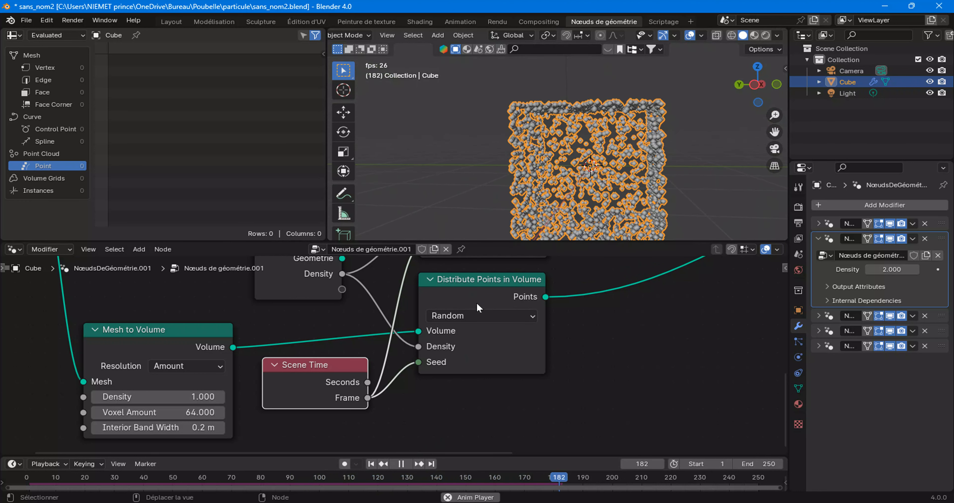
scroll(476, 301, "down", 5)
scroll(484, 351, "up", 3)
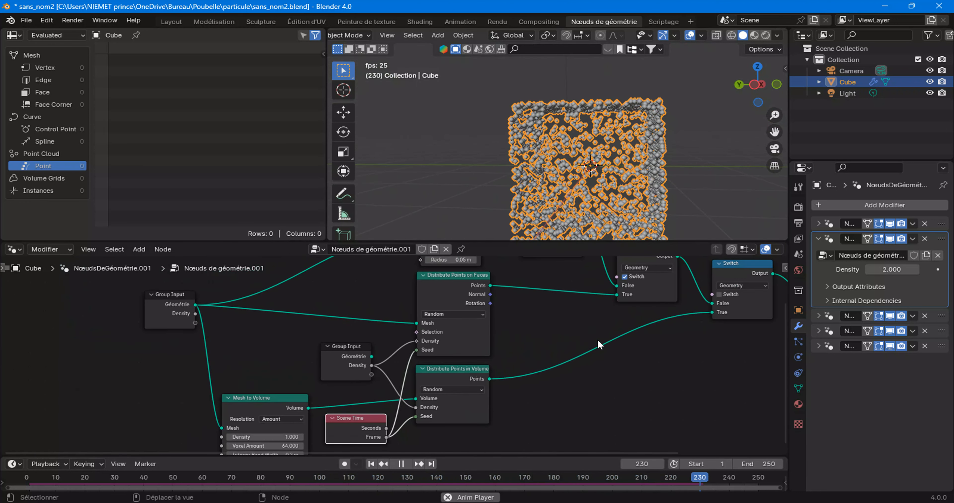
Inspect the Named Attribute node "nr" in the fourth modifier's node tree, then return to the second modifier's tree and stop playback
left_click(941, 330)
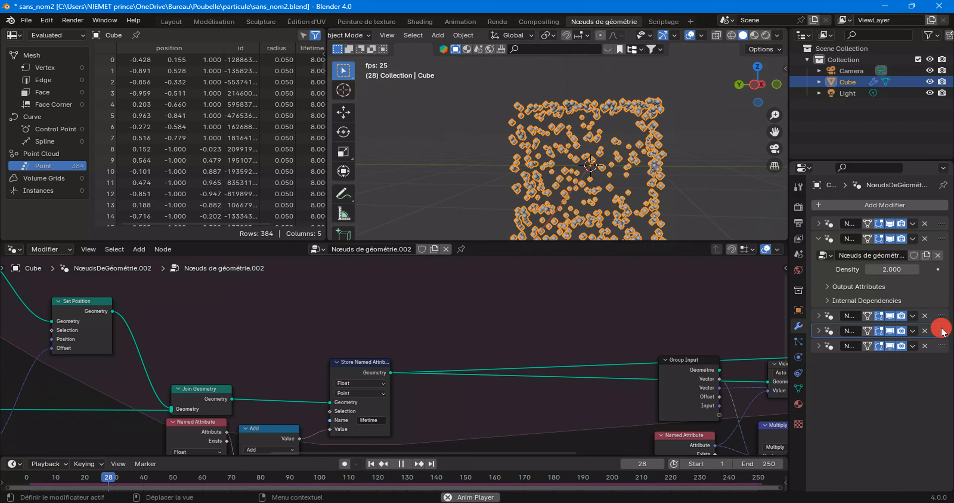
scroll(592, 384, "down", 2)
middle_click_drag(564, 400, 408, 361)
scroll(444, 389, "up", 2)
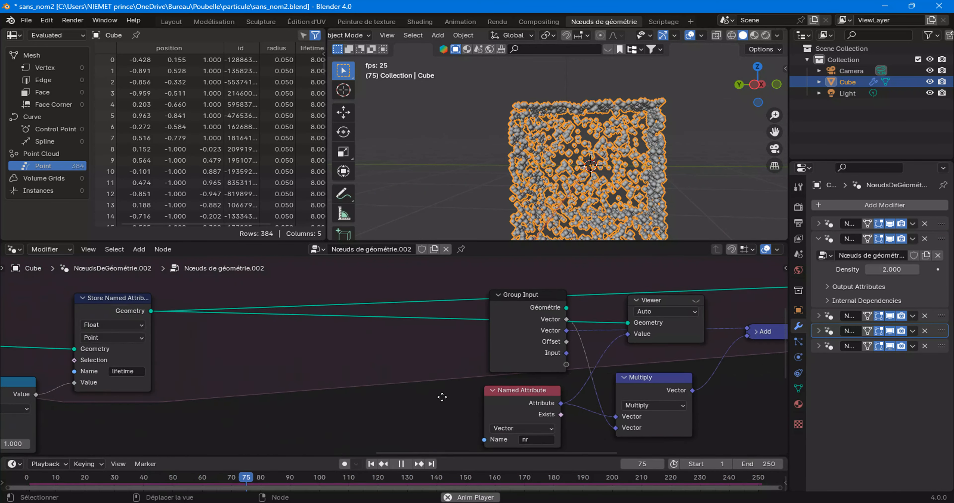
scroll(441, 394, "up", 3)
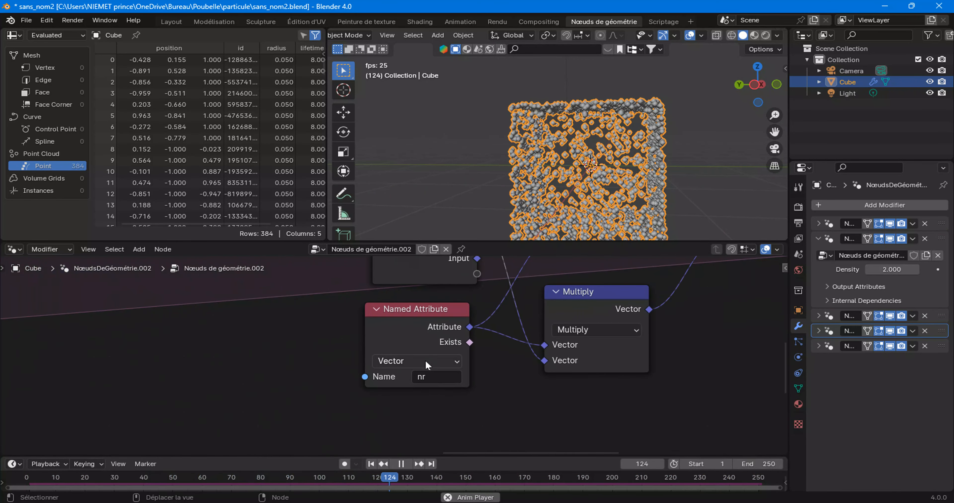
left_click(936, 248)
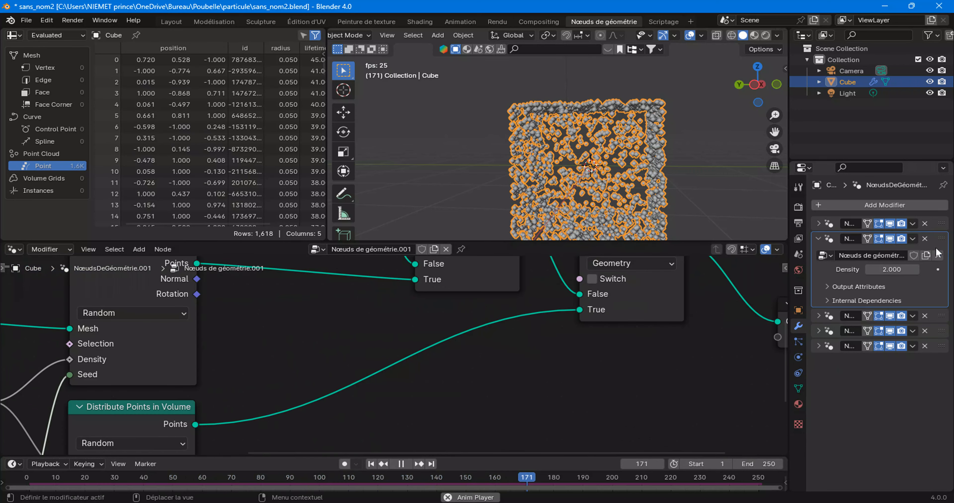
scroll(411, 368, "down", 4)
left_click(401, 465)
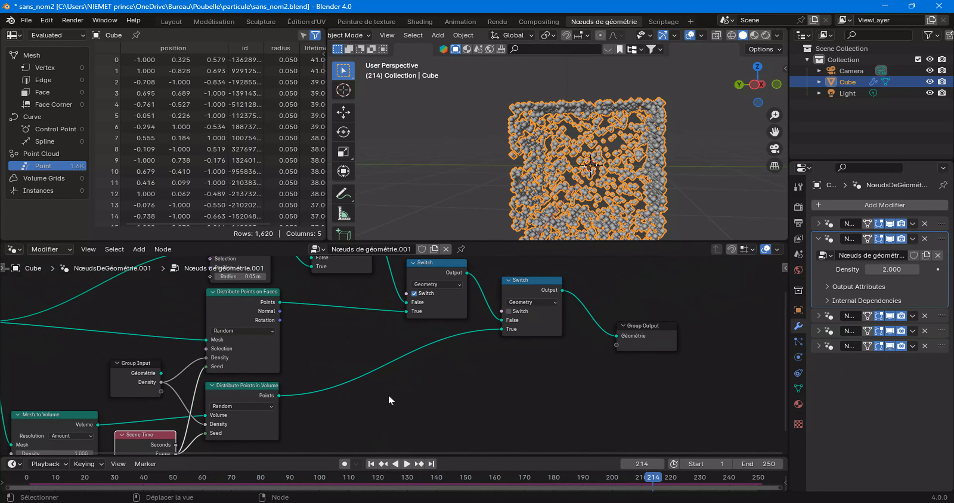
Disable the second Switch and play the animation from frame 1 to inspect the particles emitted from the cube's vertices
scroll(388, 395, "down", 2)
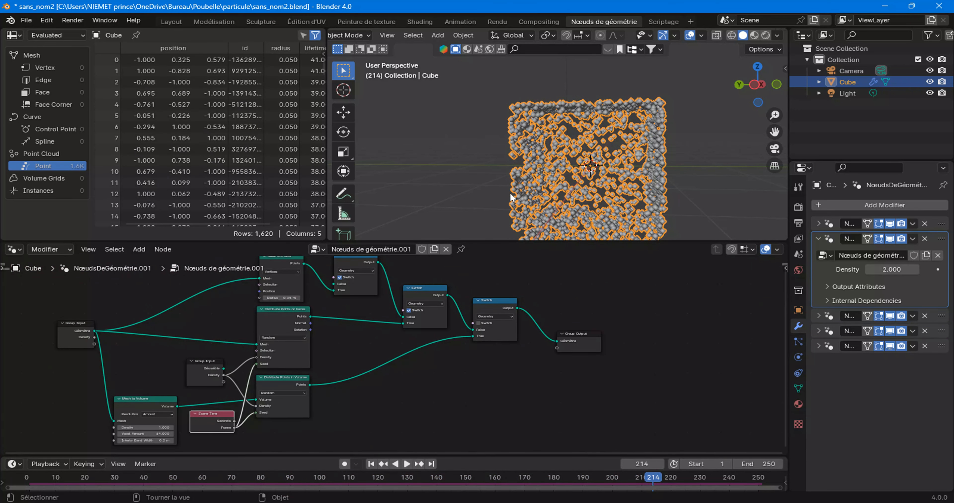
middle_click_drag(550, 340, 463, 359)
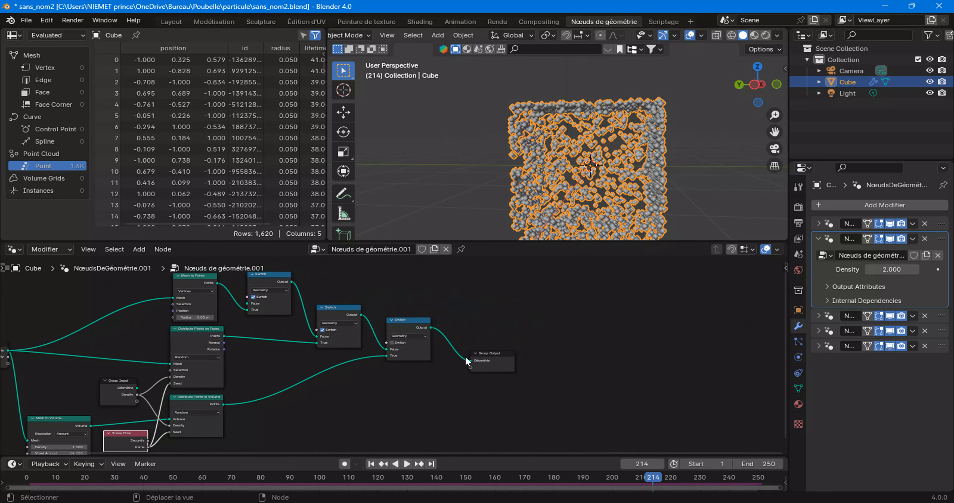
middle_click_drag(354, 332, 420, 333)
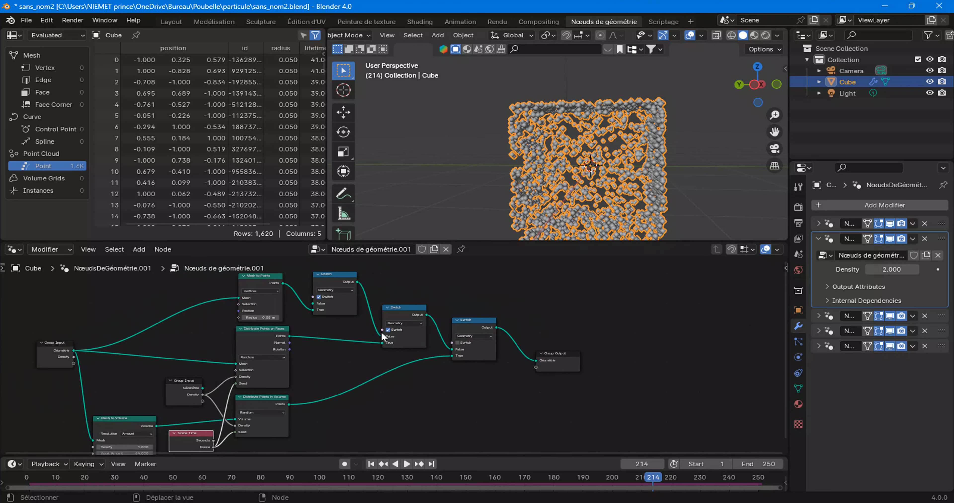
left_click(388, 329)
left_click(371, 464)
left_click(406, 464)
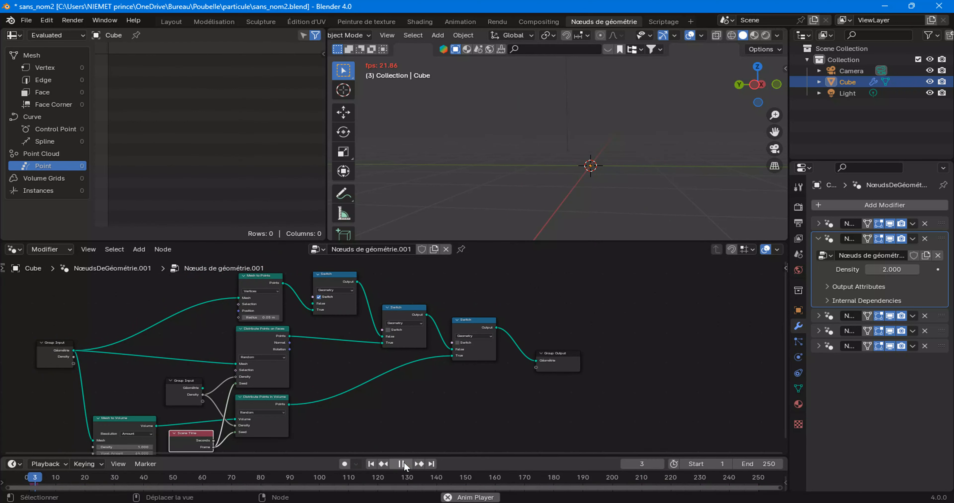
left_click(401, 464)
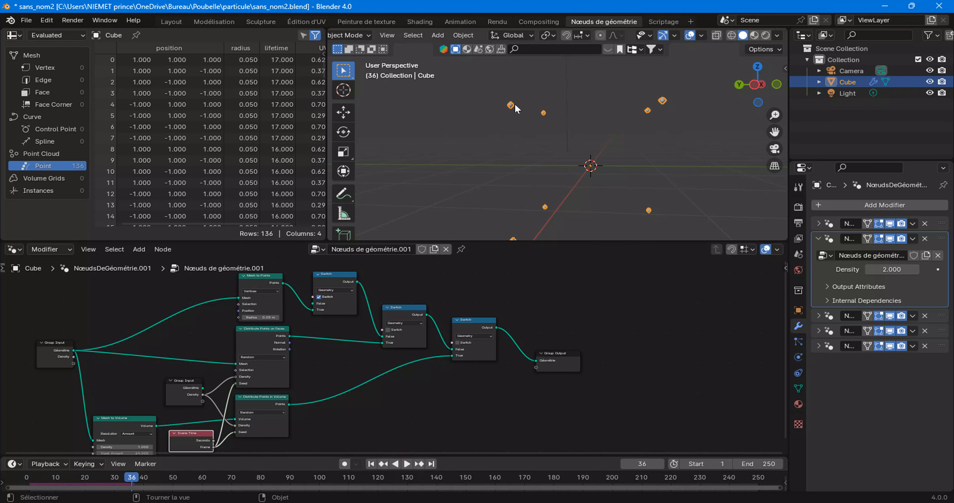
middle_click_drag(507, 125, 536, 147)
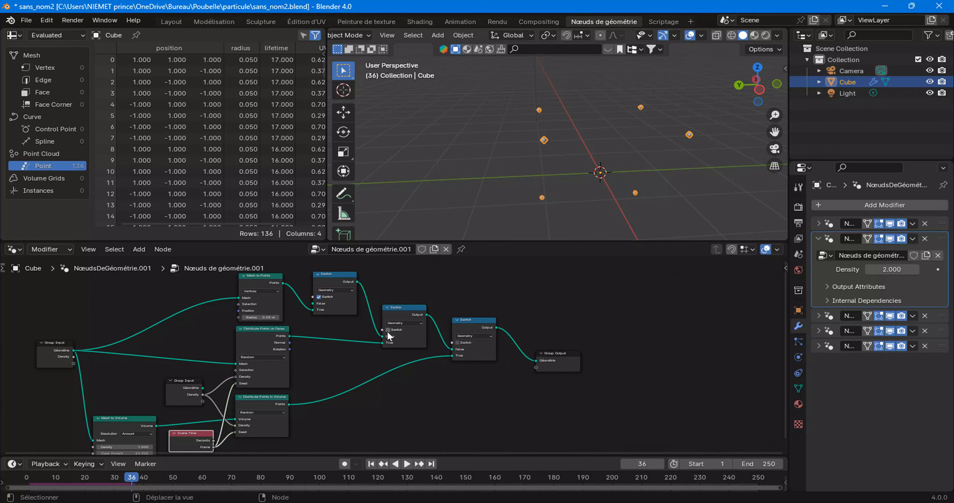
Re-enable the second Switch and play the animation to inspect the particles emitted from the cube's faces
left_click(404, 464)
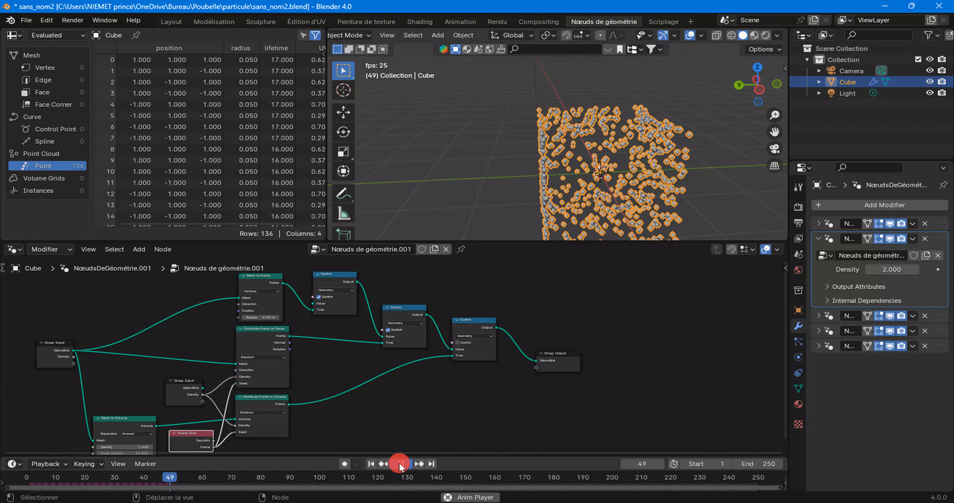
left_click(401, 463)
scroll(316, 382, "up", 4)
scroll(317, 383, "up", 3)
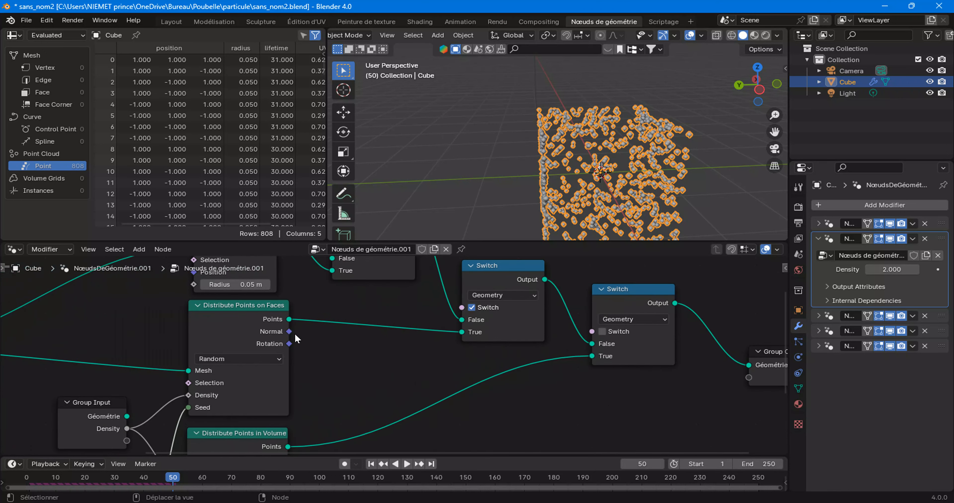
Enable the third Switch and play the animation from frame 1 to inspect the particles emitted inside the cube's volume
left_click(602, 332)
middle_click_drag(414, 425, 404, 379)
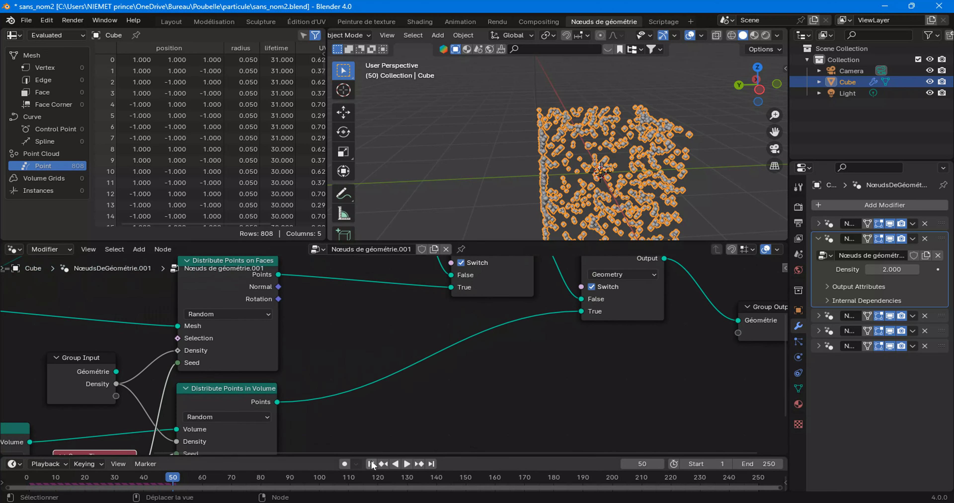
left_click(370, 464)
left_click(409, 467)
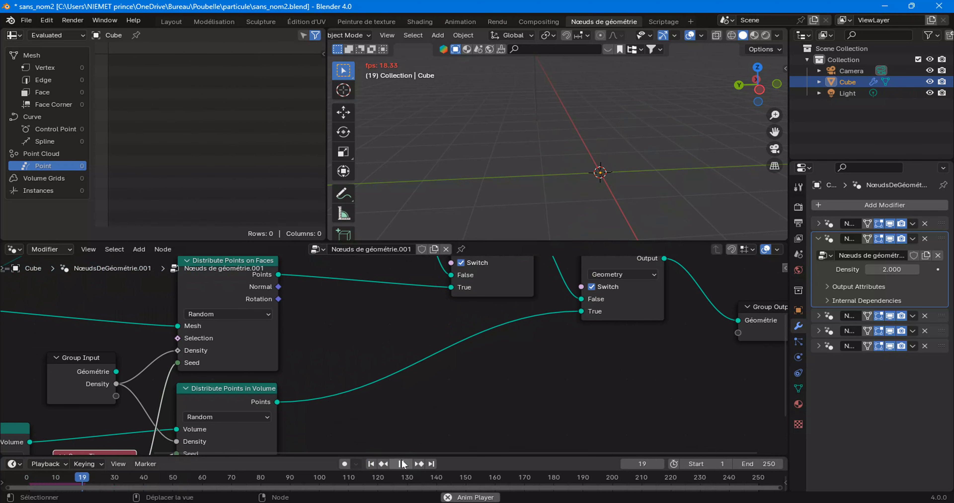
left_click(402, 465)
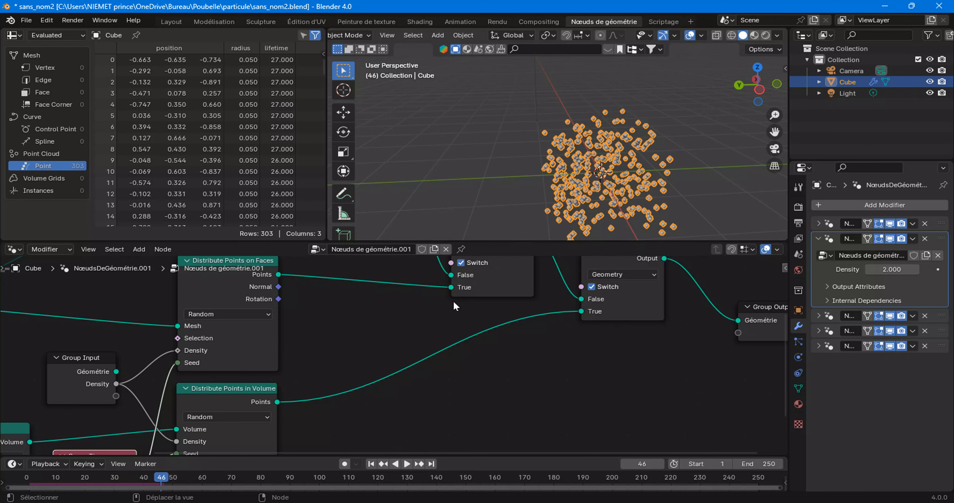
Duplicate the main Group Input node and place the copy in the empty area to the left of the node tree
scroll(377, 364, "down", 3)
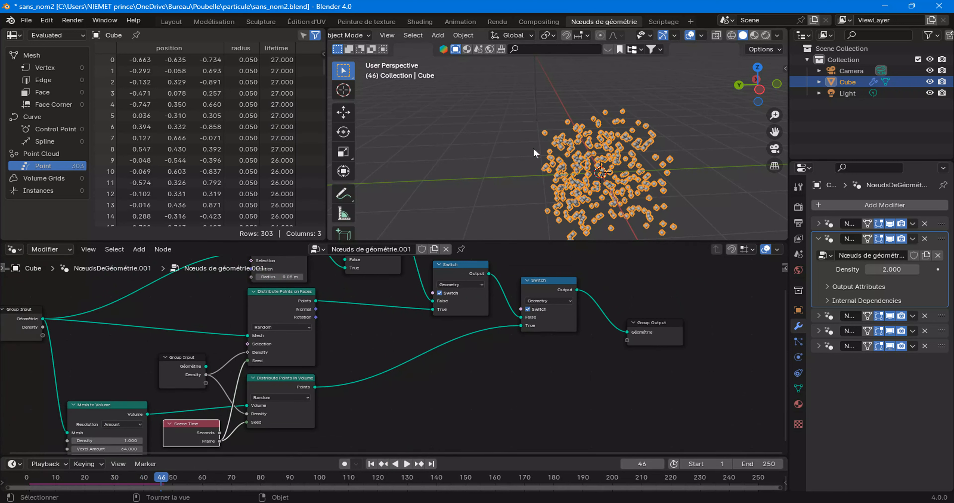
scroll(170, 340, "down", 1)
middle_click_drag(170, 340, 523, 310)
left_click_drag(522, 311, 447, 308)
scroll(381, 322, "up", 2)
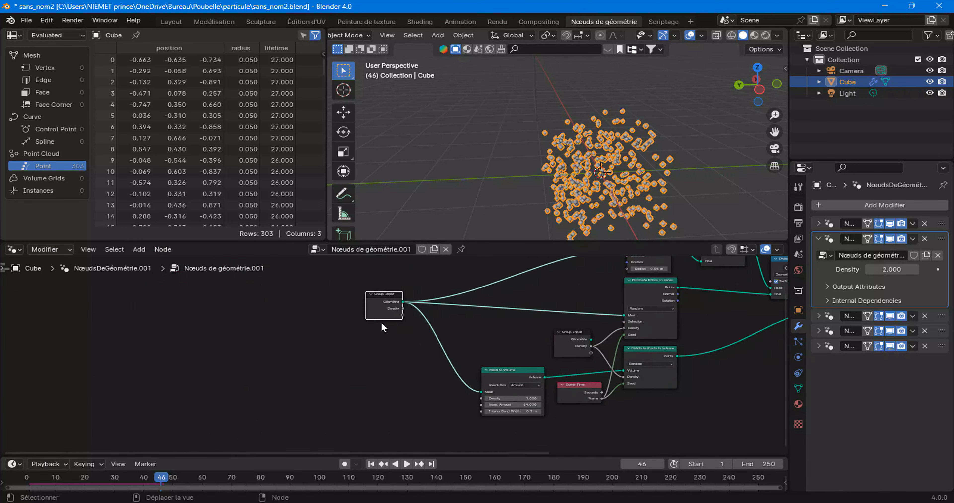
right_click(376, 301)
left_click(368, 325)
left_click_drag(319, 335, 244, 397)
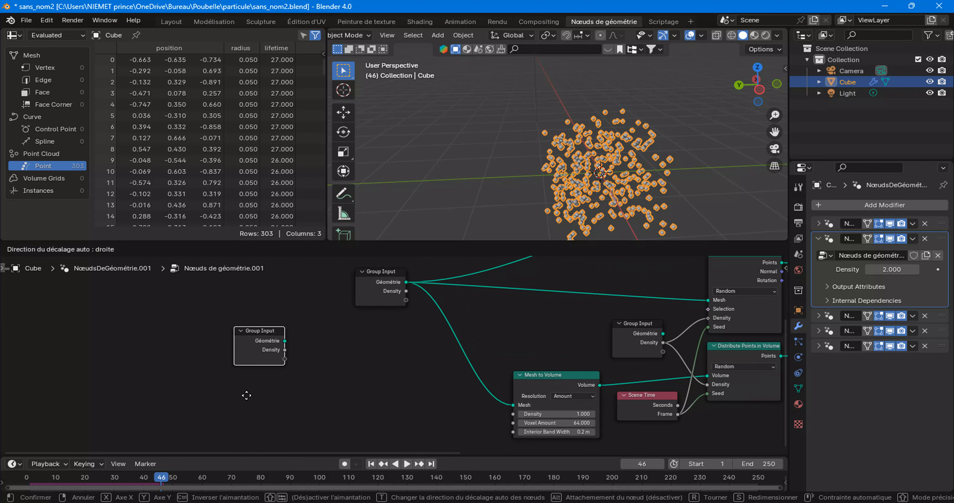
scroll(301, 378, "up", 2)
Add a Sample Index node beside the duplicated Group Input
right_click(301, 348)
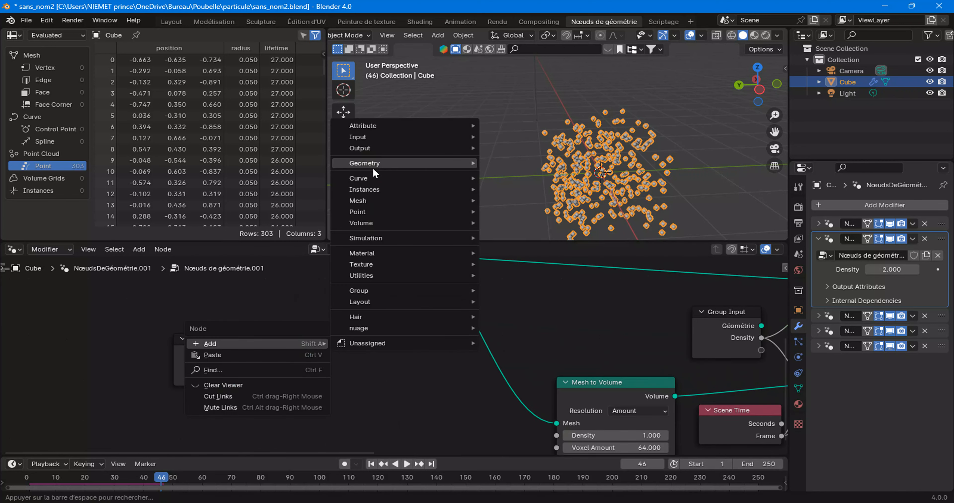
mouse_move(373, 163)
mouse_move(510, 177)
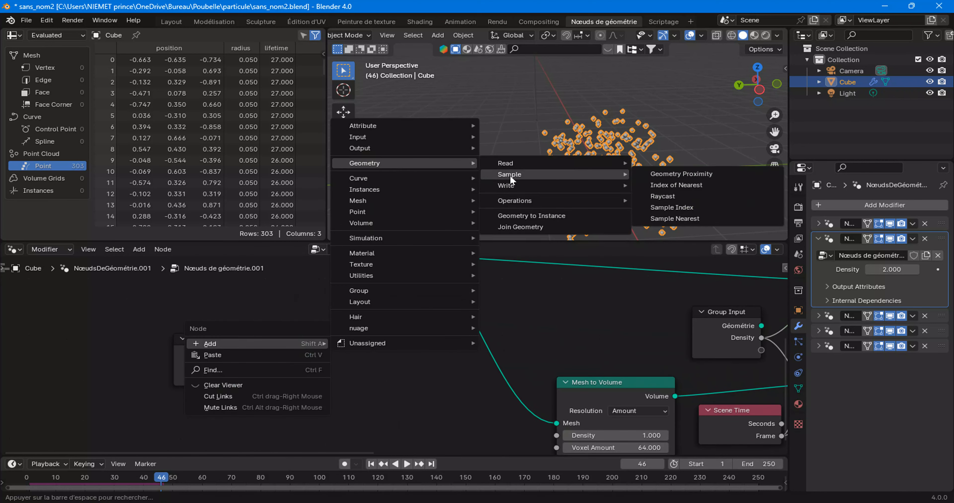
left_click(660, 208)
left_click(278, 337)
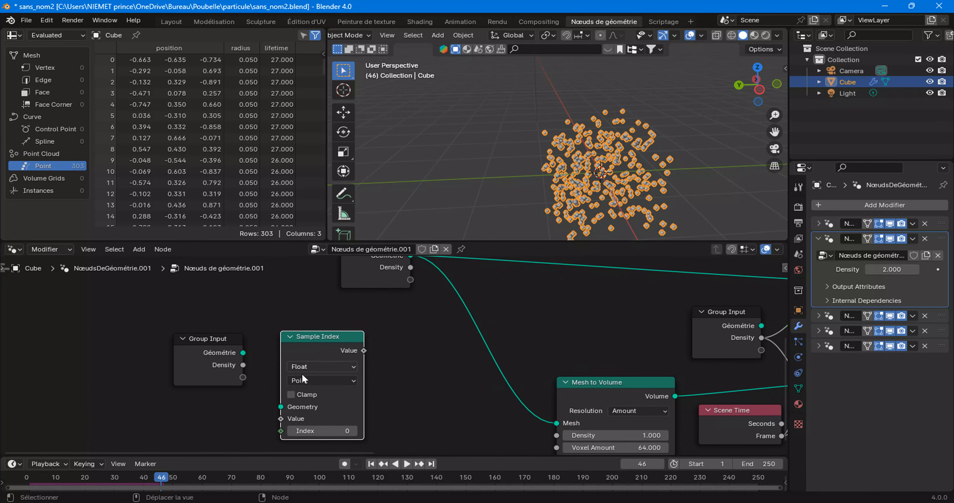
Set Sample Index to Vector on the Face domain and feed its Geometry input from the duplicated Group Input's Géométrie
scroll(336, 368, "up", 2)
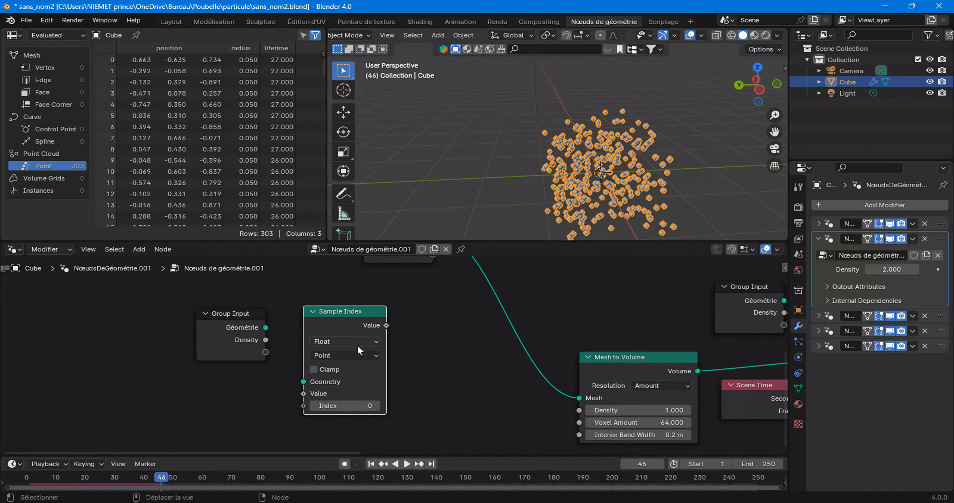
left_click(319, 343)
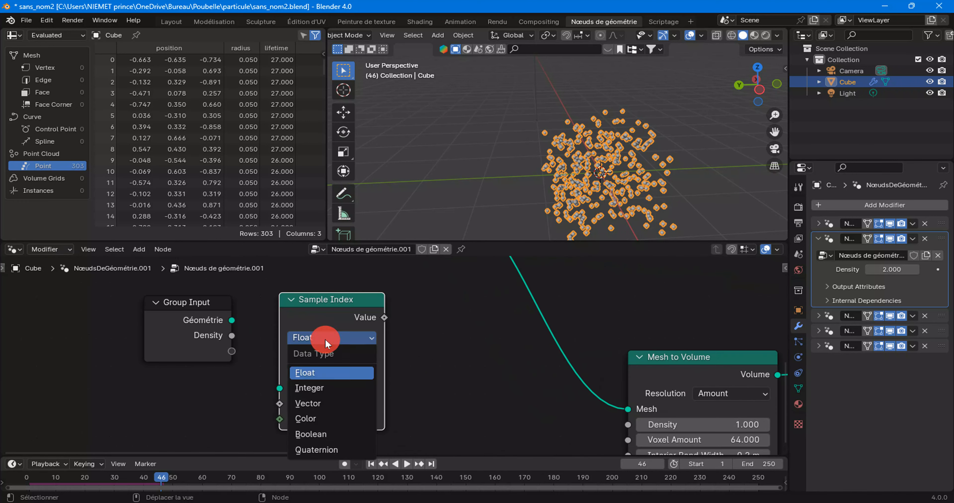
left_click(317, 403)
left_click(317, 355)
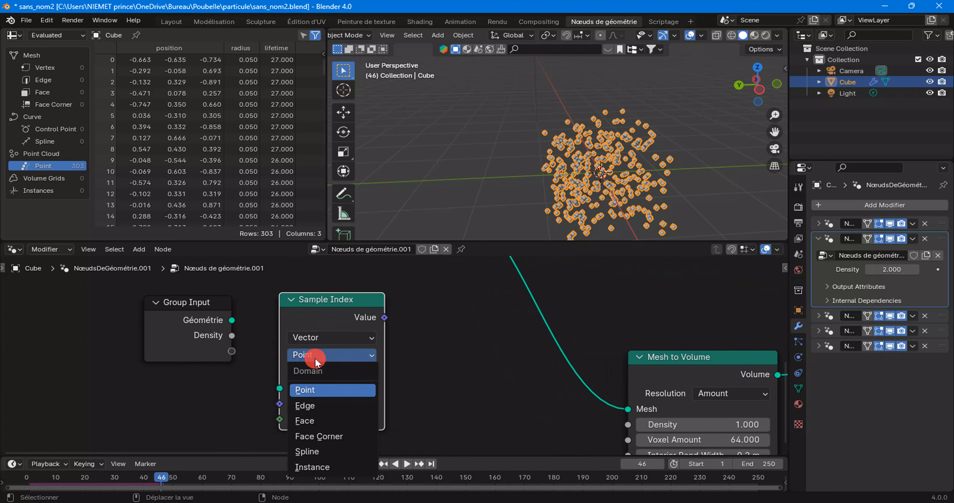
left_click(309, 424)
left_click_drag(204, 352, 121, 348)
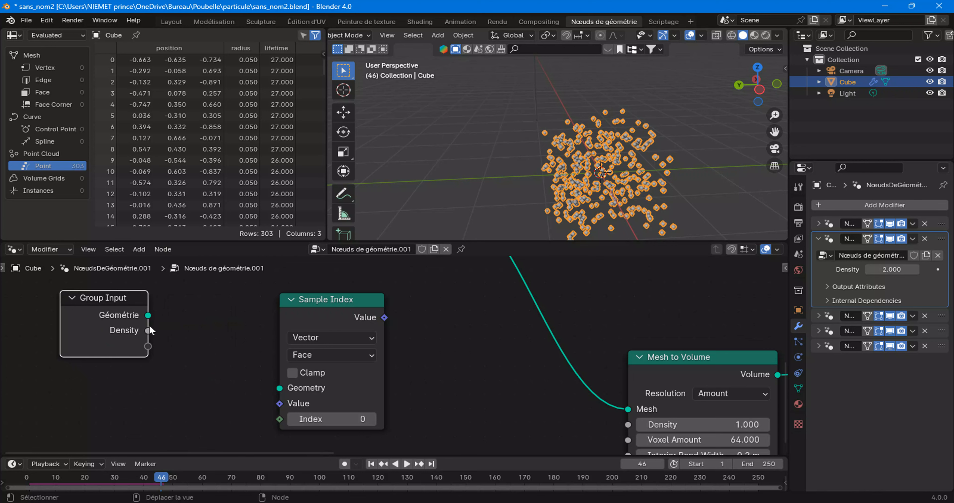
left_click_drag(148, 315, 279, 388)
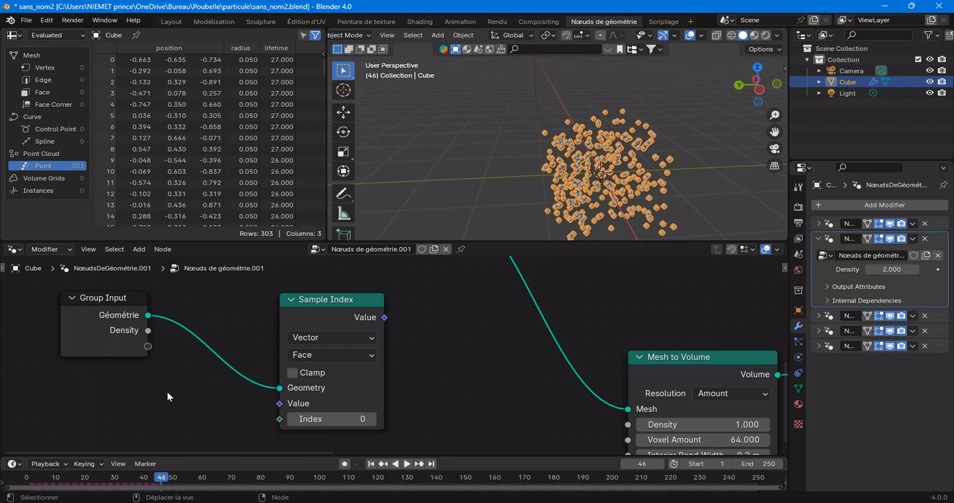
Add a Normal node below the duplicated Group Input and connect it to Sample Index's Value
middle_click_drag(170, 397, 193, 384)
right_click(98, 383)
mouse_move(97, 382)
mouse_move(278, 172)
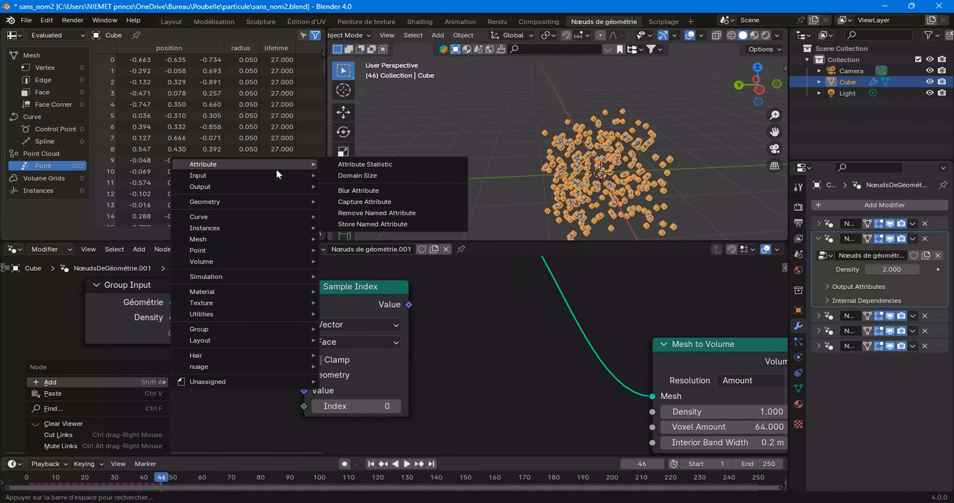
mouse_move(222, 202)
mouse_move(347, 202)
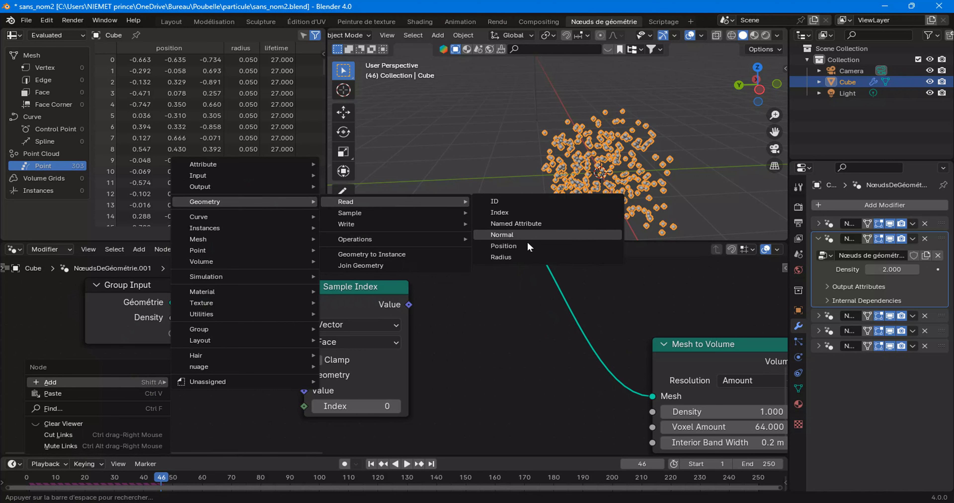
left_click(524, 234)
left_click(140, 374)
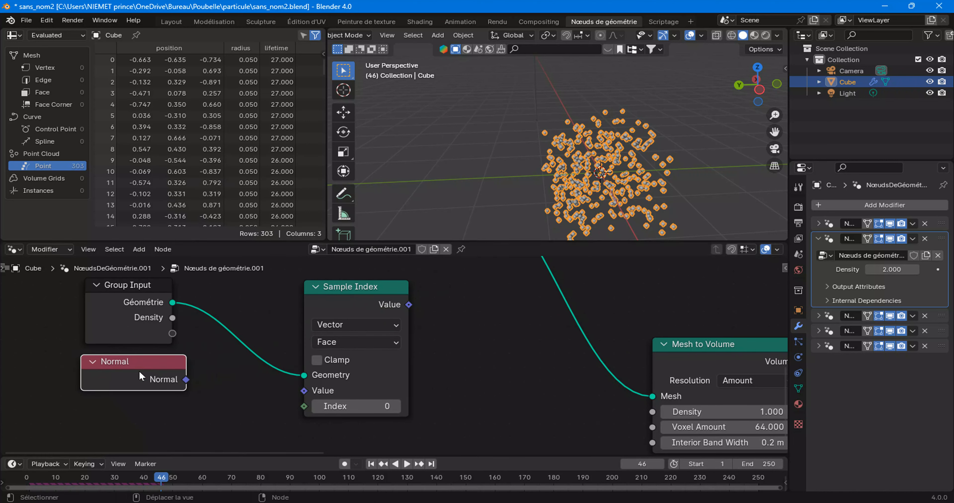
left_click_drag(186, 379, 304, 391)
middle_click_drag(223, 403, 209, 391)
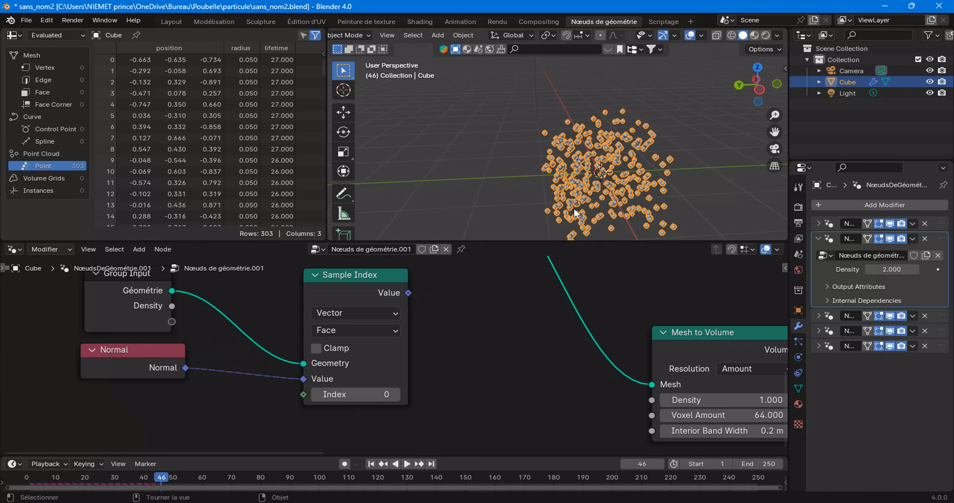
Add a Sample Nearest node below the Normal node
right_click(178, 404)
mouse_move(173, 399)
mouse_move(259, 233)
mouse_move(345, 221)
mouse_move(371, 232)
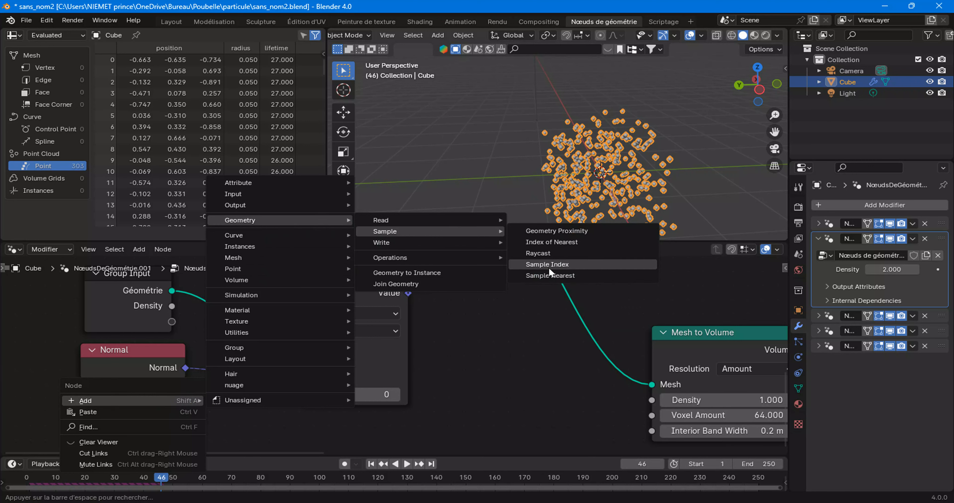
left_click(568, 276)
left_click(182, 408)
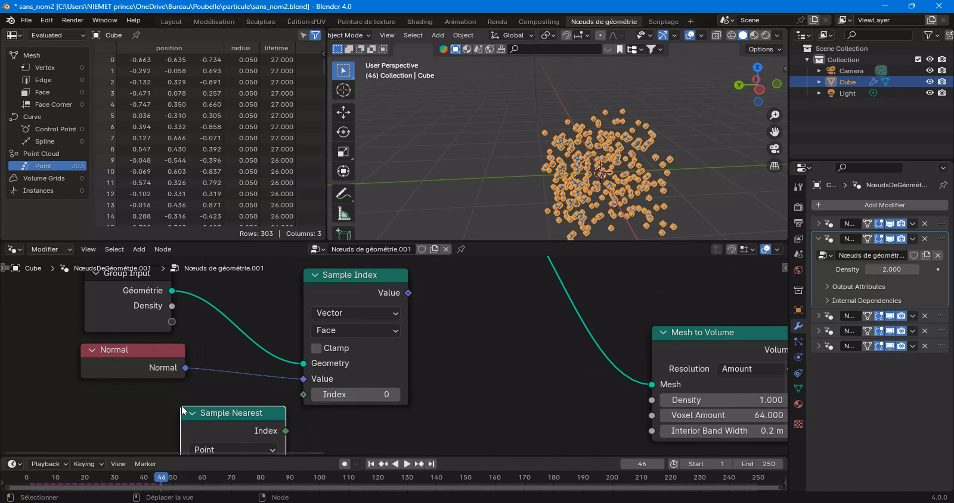
Move the duplicated Group Input and Sample Nearest further left, and set Sample Nearest's domain to Face
middle_click_drag(143, 346, 213, 336)
left_click_drag(222, 296, 120, 310)
mouse_move(152, 329)
middle_mouse_down()
mouse_move(146, 291)
mouse_move(141, 324)
middle_mouse_up()
left_click_drag(269, 411, 192, 389)
left_click(203, 410)
left_click(198, 378)
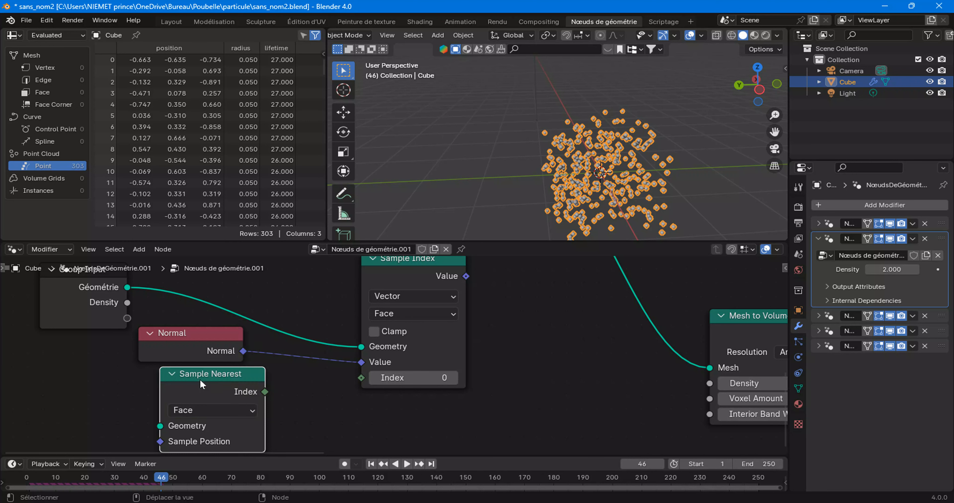
Connect the duplicated Group Input's Géométrie to Sample Nearest's Geometry, and its Index output to Sample Index's Index
left_click_drag(127, 288, 162, 425)
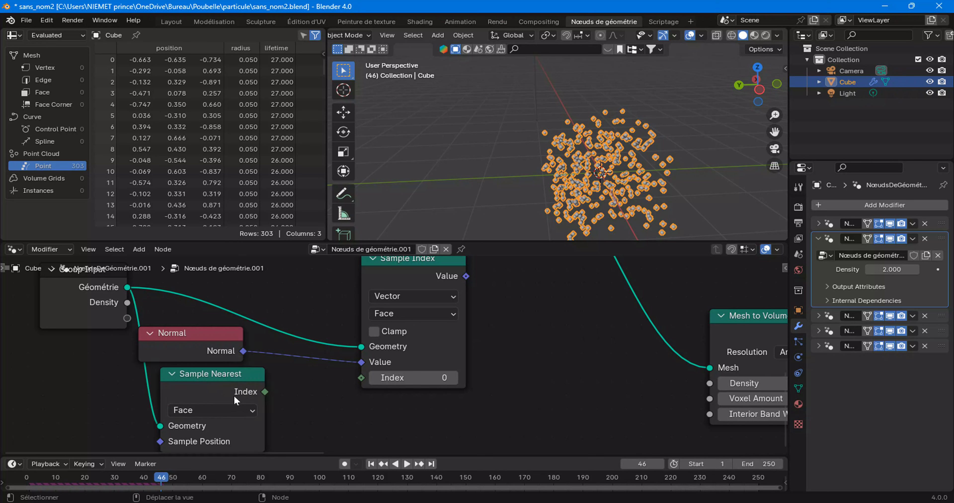
left_click_drag(265, 392, 358, 382)
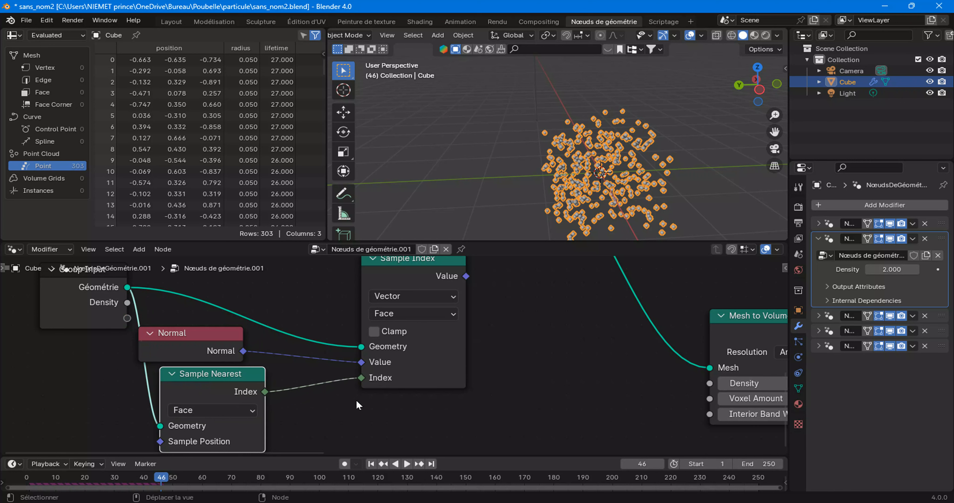
left_click_drag(176, 340, 196, 338)
Move the Group Output node further right to make room after the last Switch
scroll(326, 350, "down", 8)
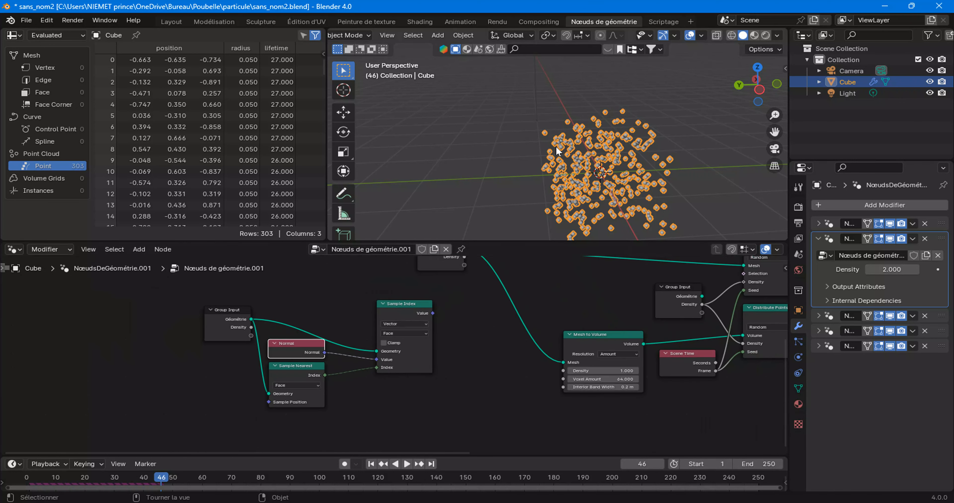
middle_click_drag(492, 349, 192, 398)
scroll(556, 375, "down", 4)
middle_click_drag(568, 374, 460, 374)
left_click_drag(509, 367, 617, 337)
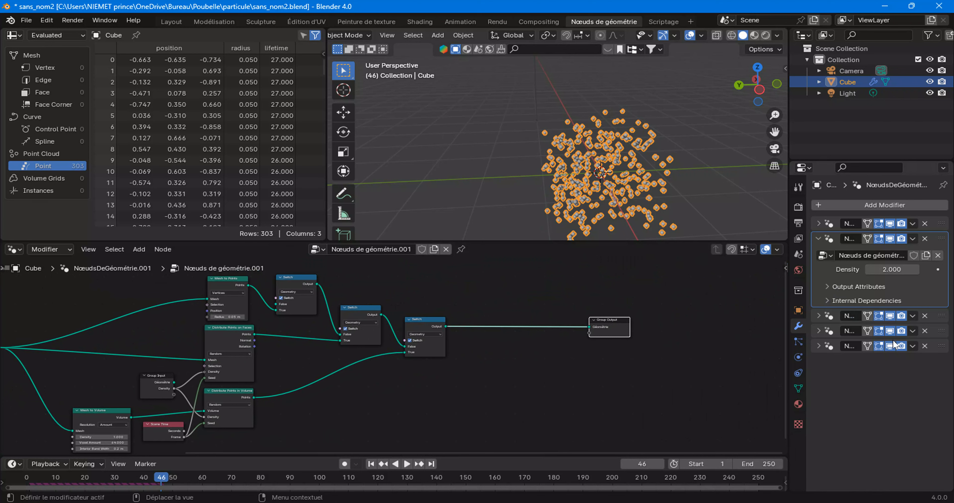
scroll(493, 342, "up", 1)
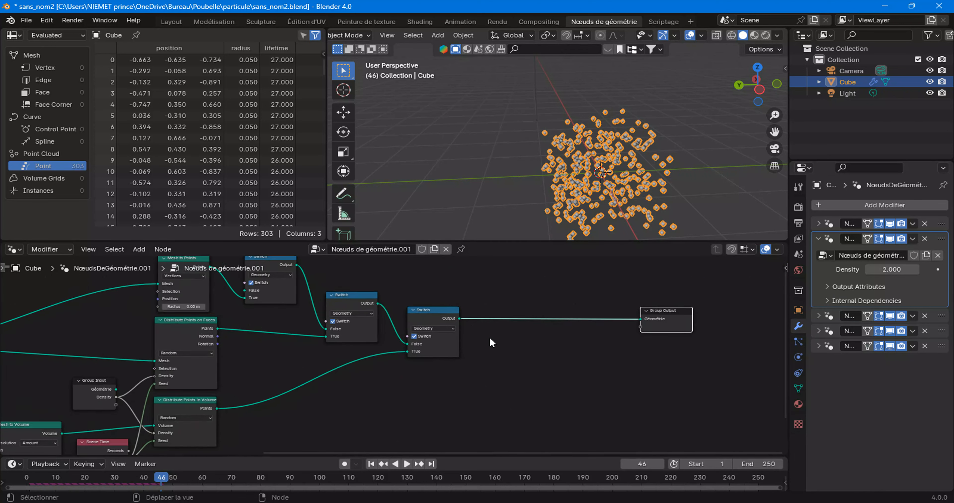
Insert a Store Named Attribute node on the link between the last Switch and Group Output
middle_click_drag(492, 342, 242, 361)
right_click(251, 333)
mouse_move(251, 333)
mouse_move(340, 118)
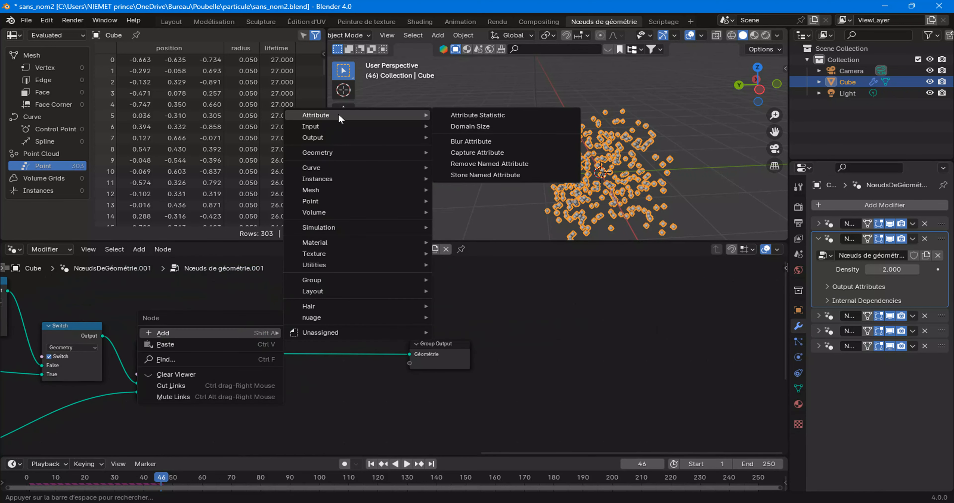
left_click(498, 180)
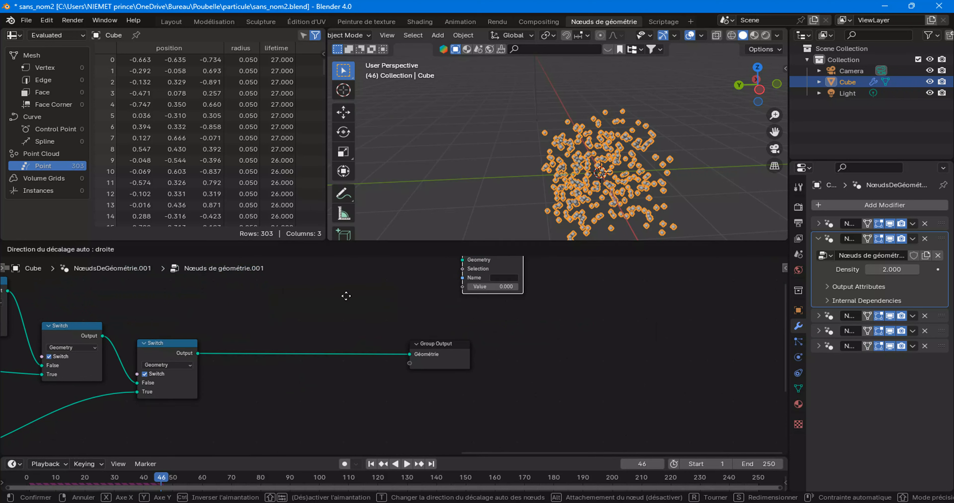
left_click(354, 361)
Set the Store Named Attribute node's data type to Vector and its attribute name to "nr"
scroll(354, 362, "up", 2)
scroll(353, 374, "up", 1)
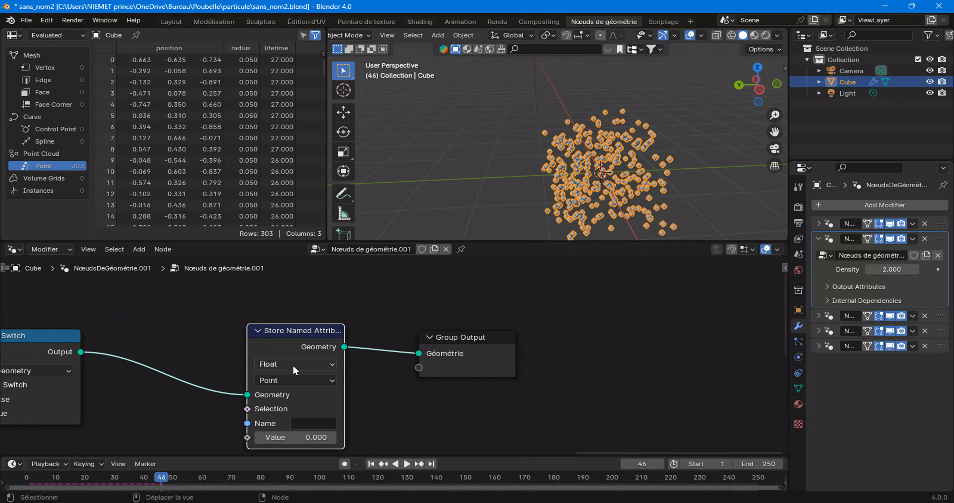
left_click(298, 364)
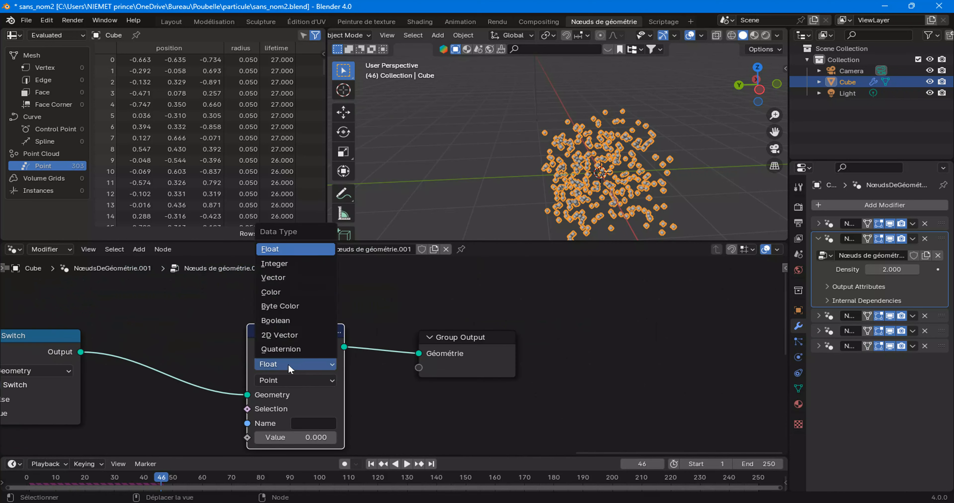
left_click(296, 277)
left_click(295, 424)
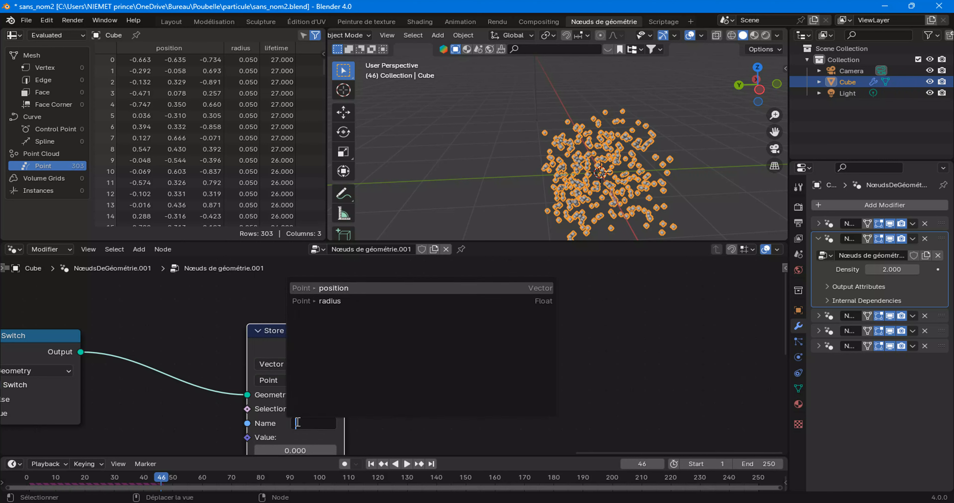
type("nr")
key("Return")
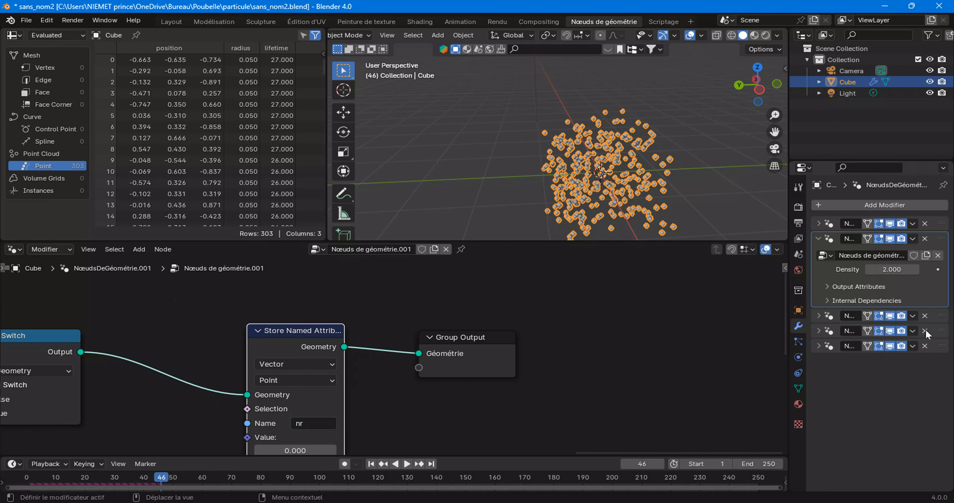
scroll(306, 409, "down", 5)
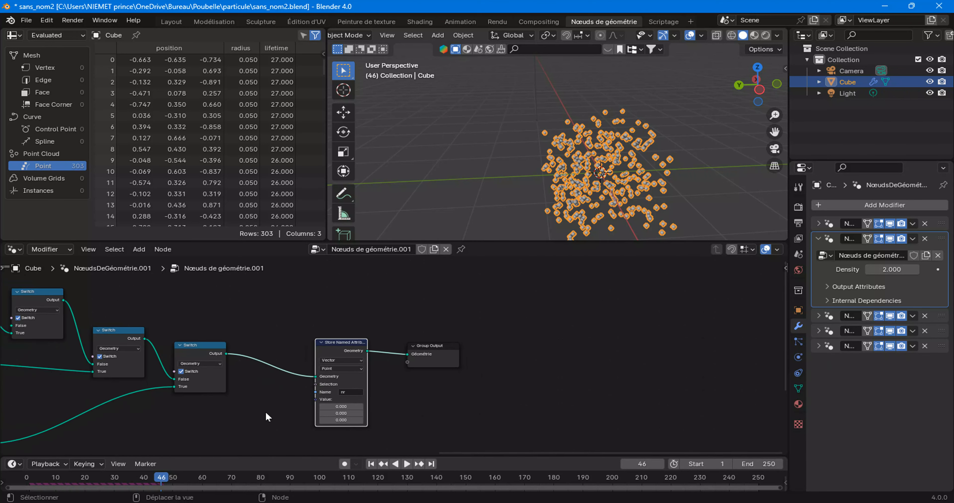
scroll(148, 396, "down", 2)
left_click(97, 405)
left_click(577, 368)
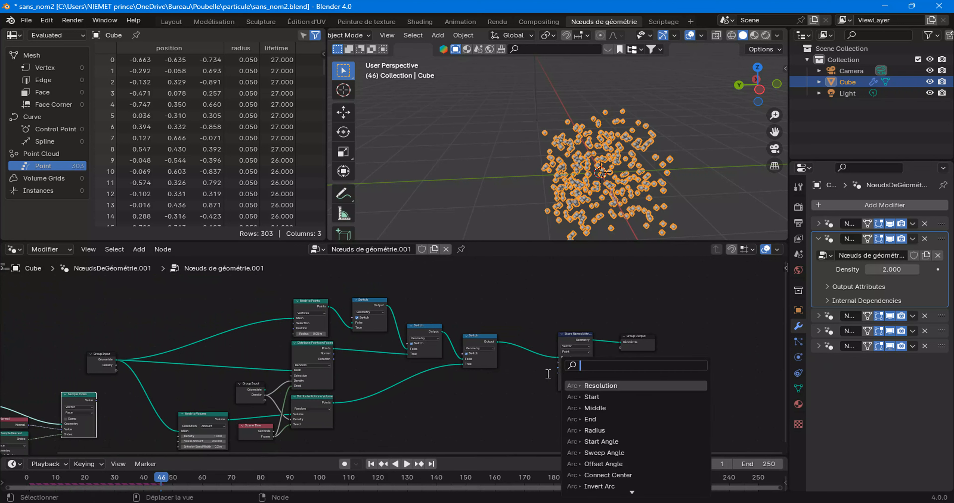
Move the Group Input, Normal, Sample Nearest and Sample Index cluster beside Store Named Attribute, and connect Sample Index's Value to its Value input
scroll(77, 399, "down", 4)
left_click_drag(54, 376, 141, 428)
left_click_drag(86, 377, 482, 388)
scroll(487, 388, "up", 9)
middle_click_drag(435, 390, 194, 340)
left_click_drag(385, 283, 608, 356)
left_click_drag(419, 300, 543, 310)
left_click_drag(433, 418, 256, 359)
scroll(460, 373, "up", 2)
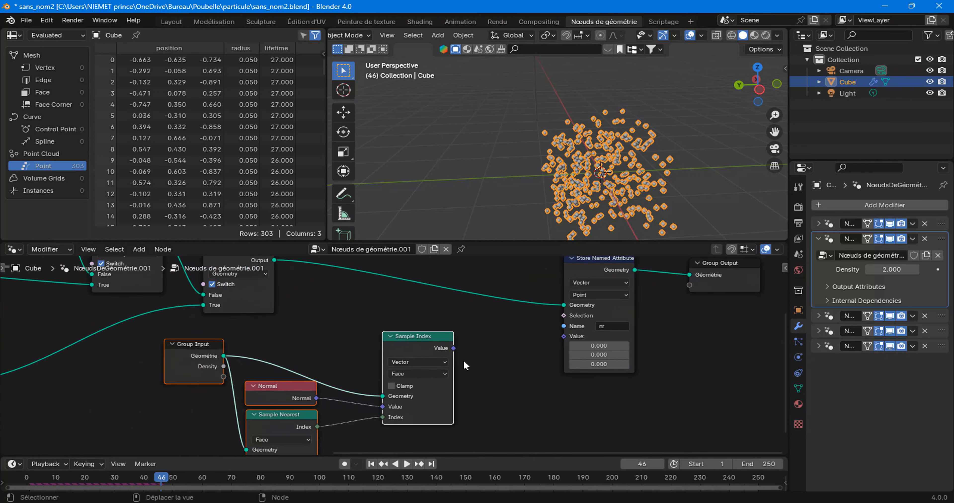
left_click_drag(459, 350, 564, 336)
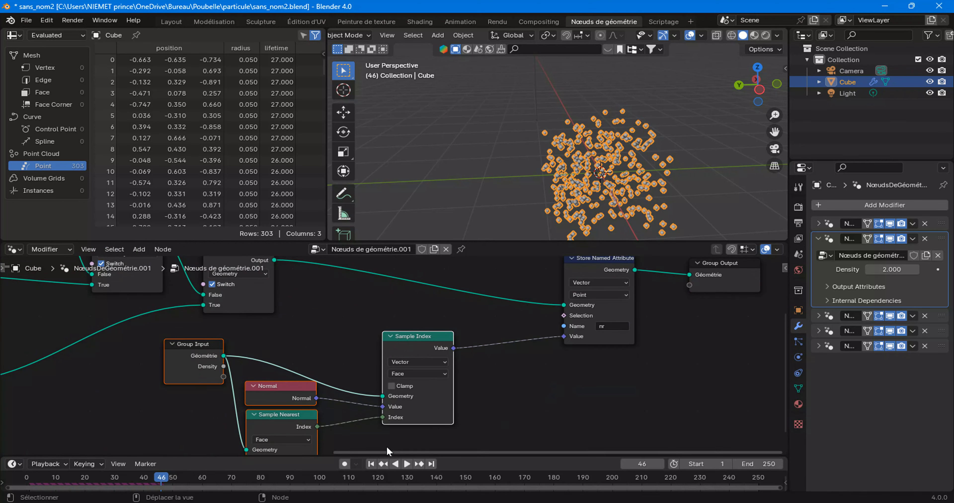
Play the animation from the first frame and examine the particle emission from another angle
left_click(370, 464)
left_click(406, 464)
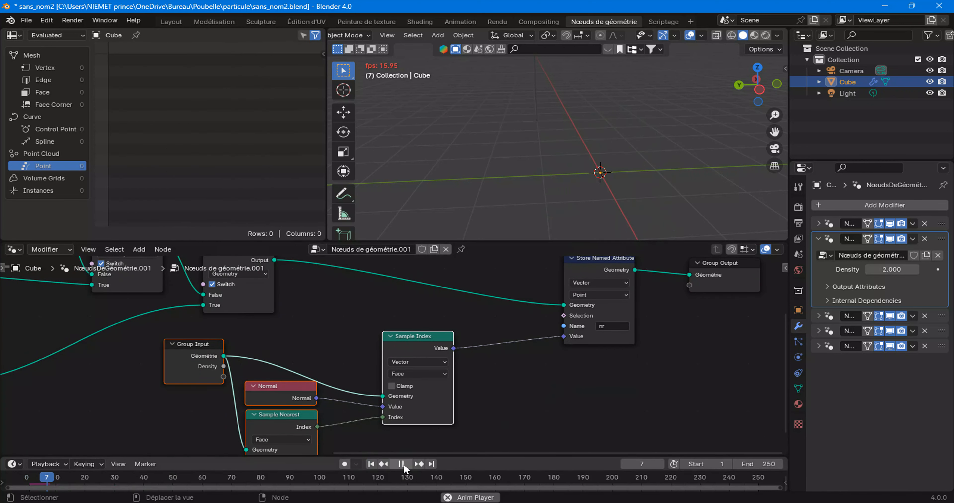
middle_click_drag(529, 188, 525, 214)
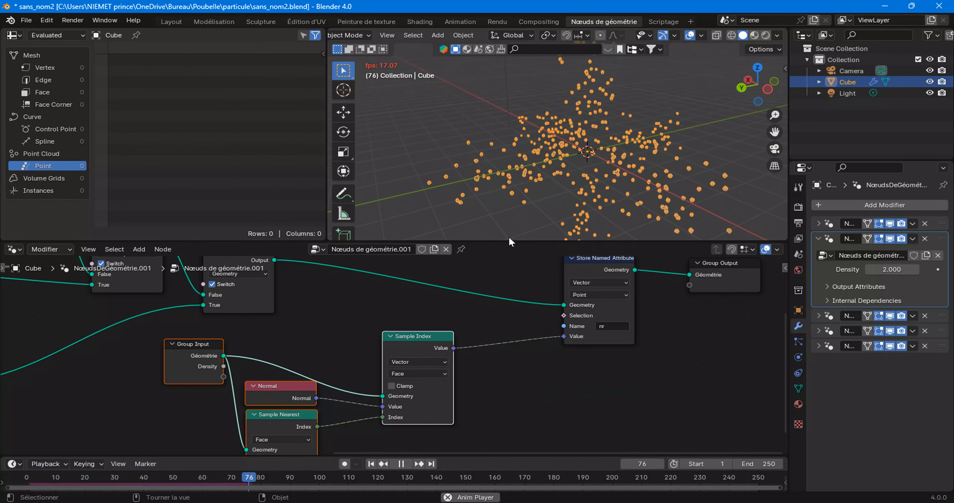
Turn off the last and middle Switch nodes to emit only from the vertices, and stop the playback after viewing it
scroll(387, 335, "up", 1)
scroll(387, 334, "down", 3)
middle_click_drag(369, 317, 485, 366)
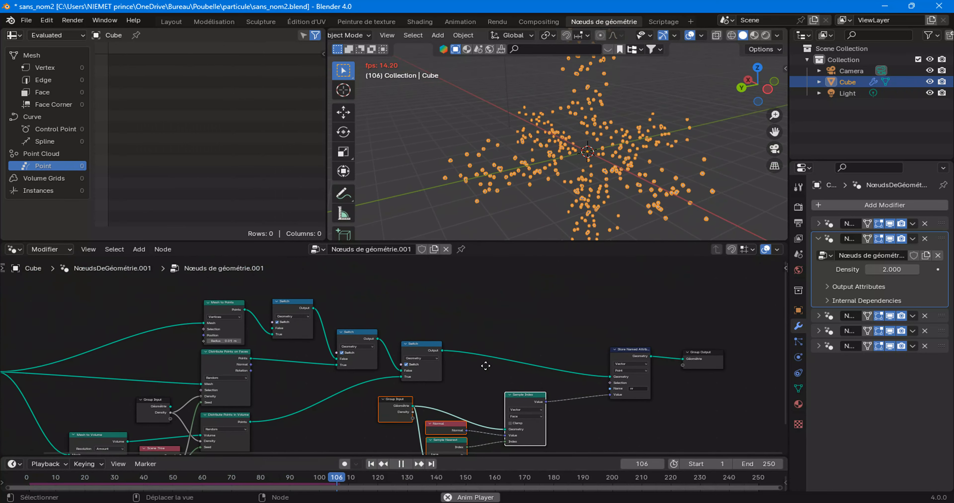
scroll(406, 363, "up", 1)
left_click(413, 367)
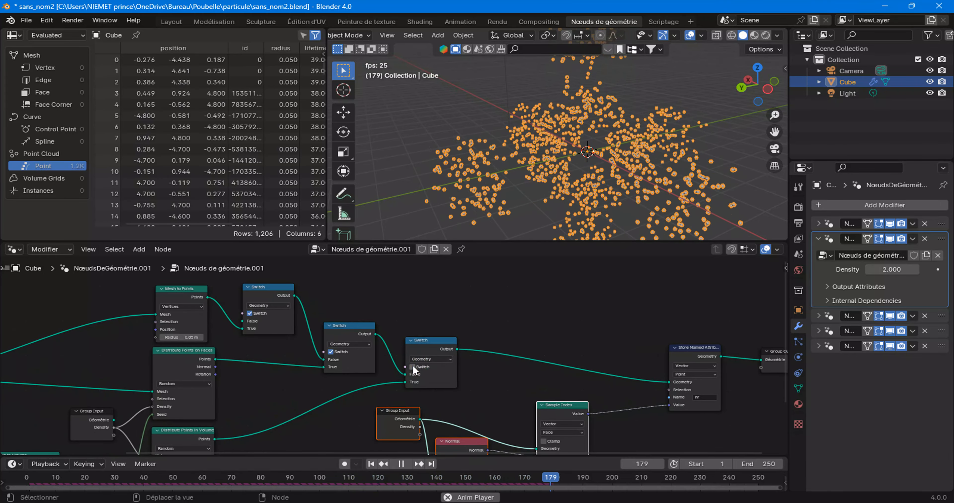
left_click(331, 352)
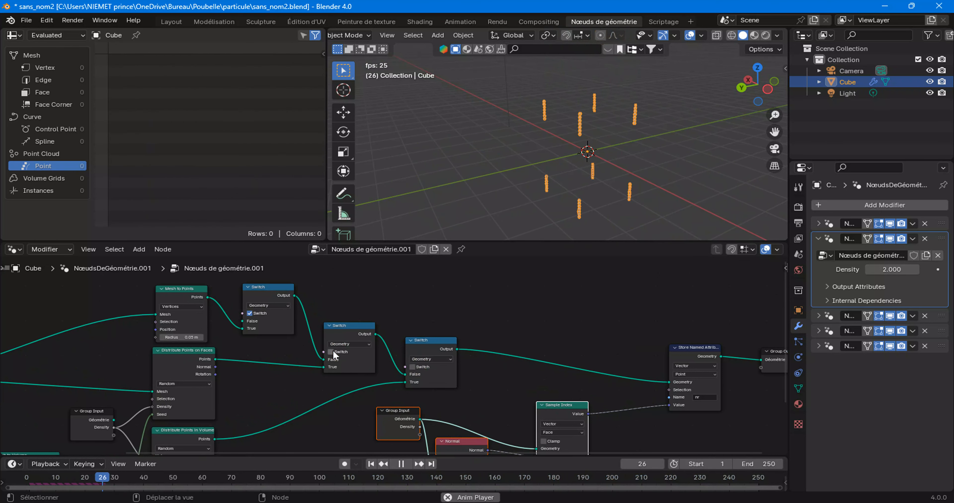
mouse_move(597, 155)
middle_mouse_down()
mouse_move(625, 138)
mouse_move(579, 133)
mouse_move(594, 161)
mouse_move(588, 153)
middle_mouse_up()
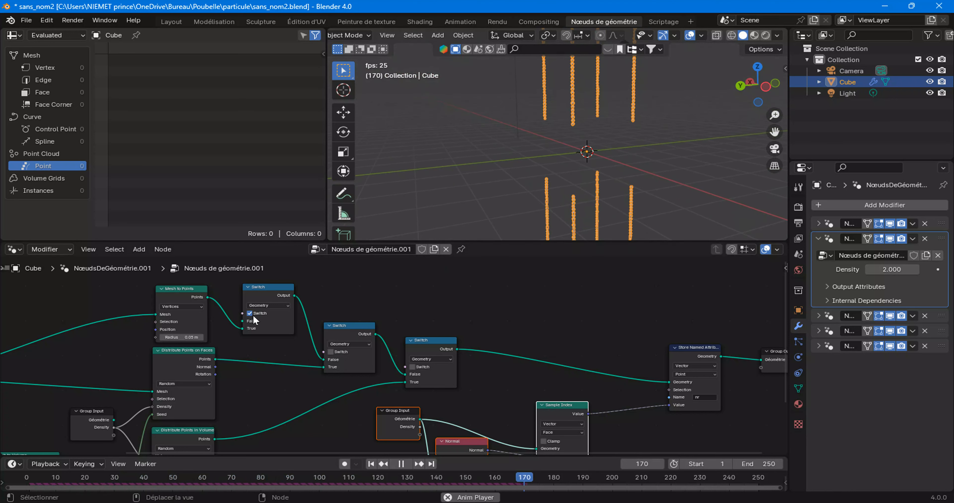
left_click(401, 464)
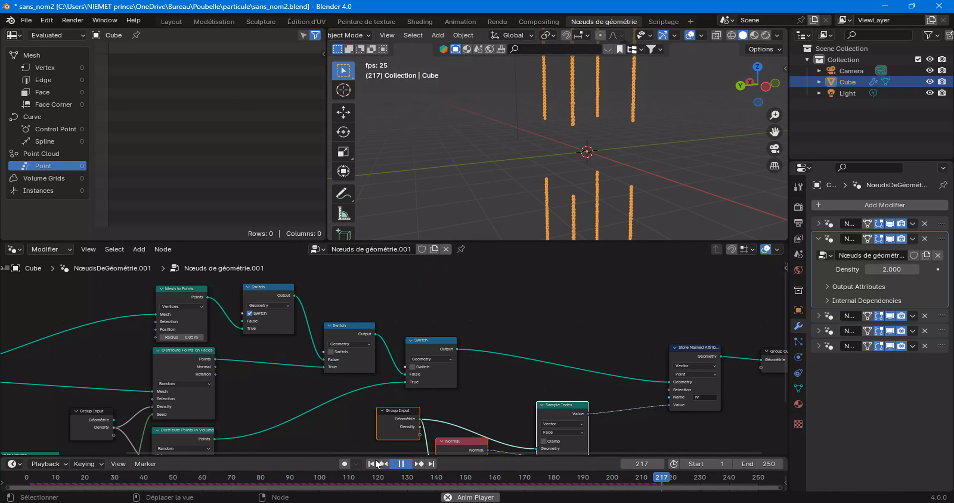
Turn the middle Switch back on and expose the first Switch's Switch input as a new socket on the leftmost Group Input
middle_click_drag(95, 375, 356, 374)
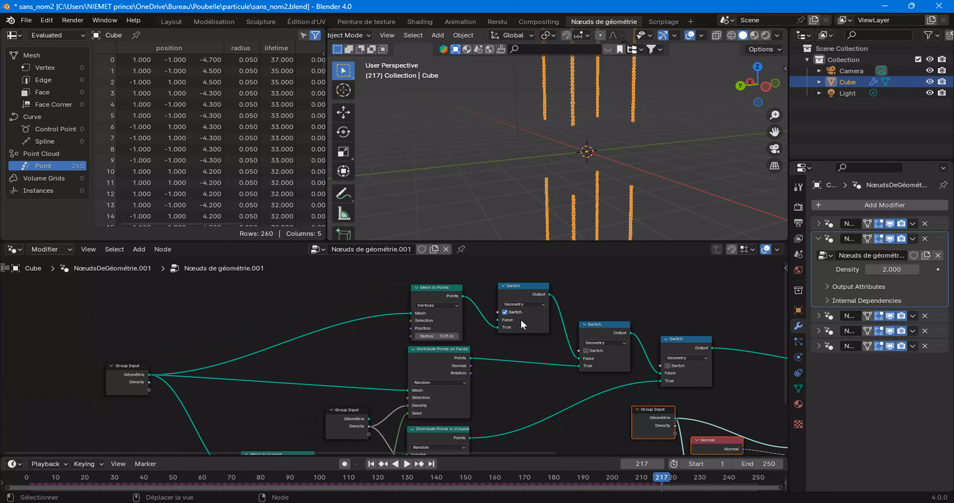
left_click(586, 351)
left_click_drag(148, 394, 497, 312)
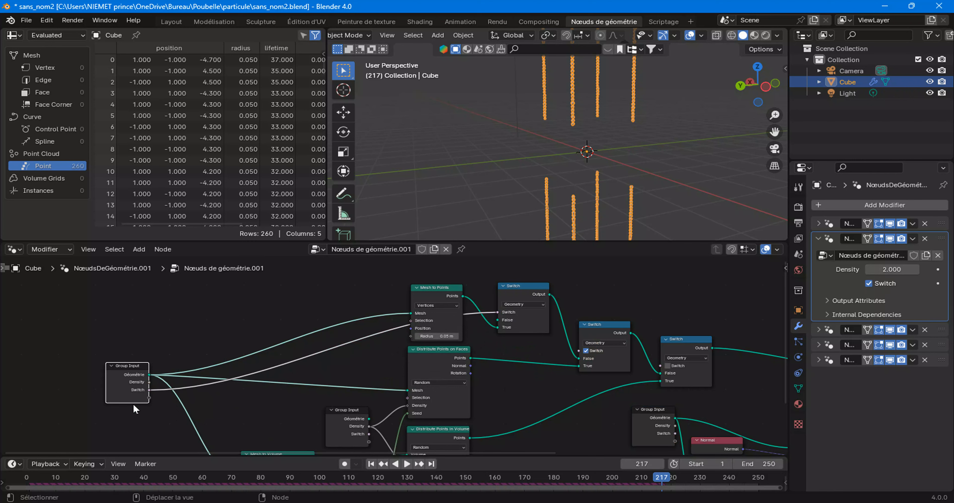
Duplicate the leftmost Group Input node and place the copy just above Mesh to Points
middle_click_drag(249, 374, 191, 420)
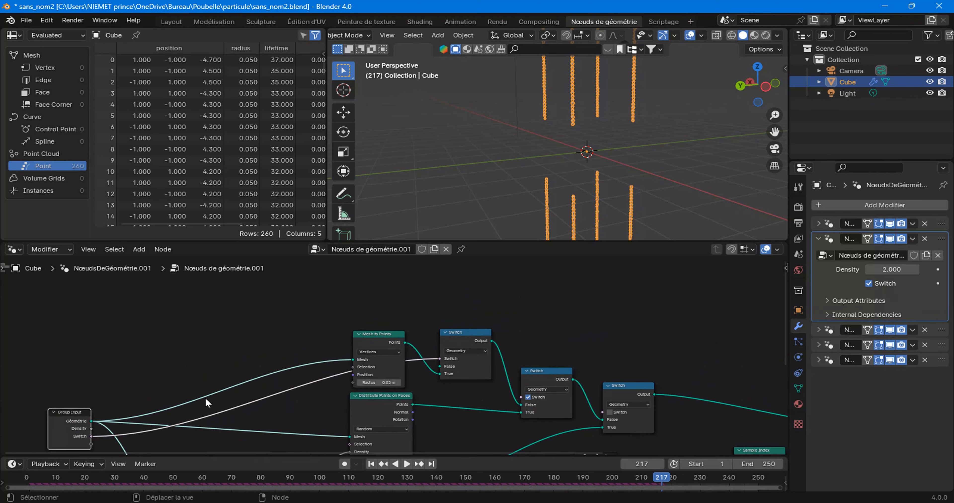
key("shift+d")
left_click(514, 322)
scroll(395, 353, "up", 4)
middle_click_drag(426, 397, 386, 342)
scroll(384, 327, "up", 3)
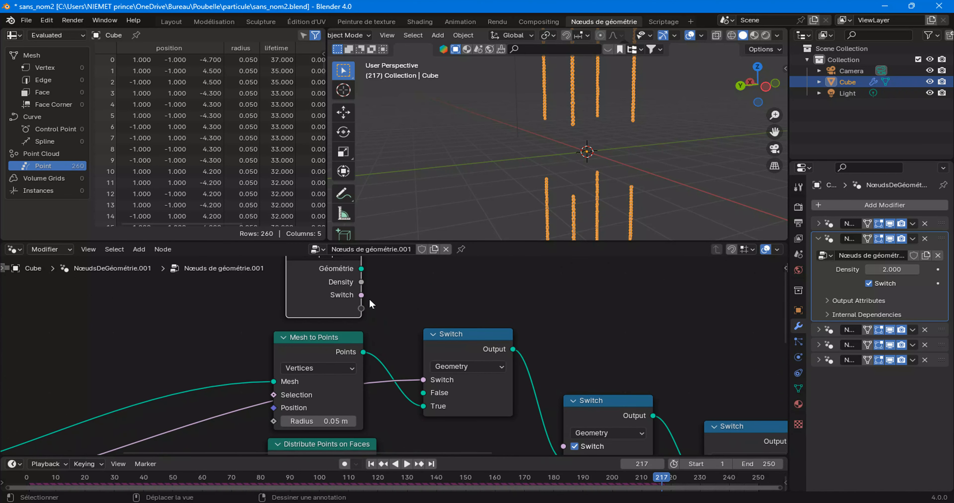
Connect the duplicated Group Input's Switch output to the first Switch node's Switch input
left_click_drag(364, 298, 424, 406)
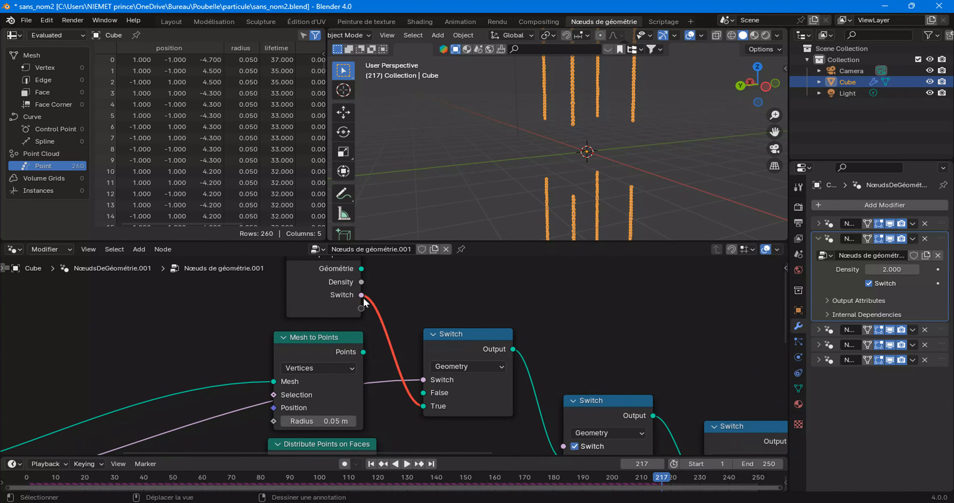
key("ctrl+z")
left_click_drag(360, 296, 399, 321)
left_click_drag(413, 372, 422, 379)
Expose the second and third Switch nodes' Switch inputs through new sockets on the duplicated Group Input, and save the file
left_click_drag(362, 309, 575, 410)
left_click_drag(361, 291, 711, 396)
scroll(503, 394, "down", 1)
middle_click_drag(482, 382, 425, 391)
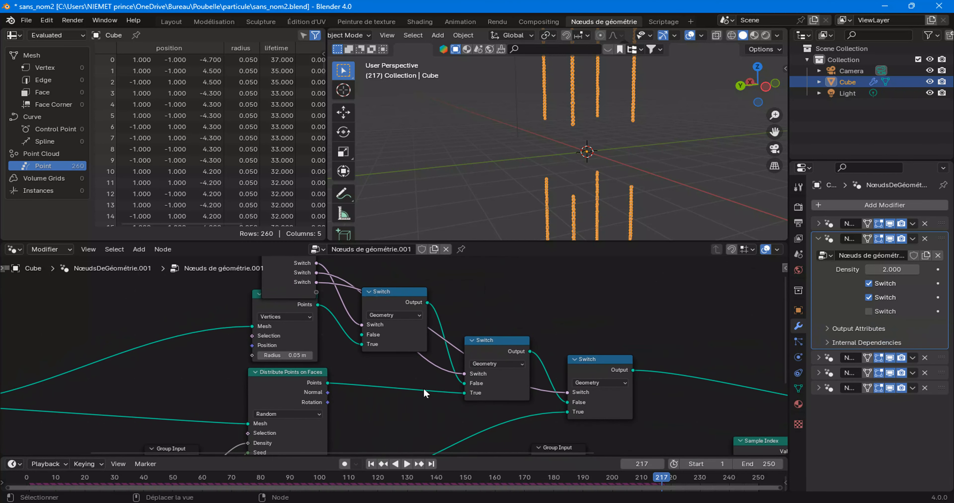
key("ctrl")
key("ctrl+s")
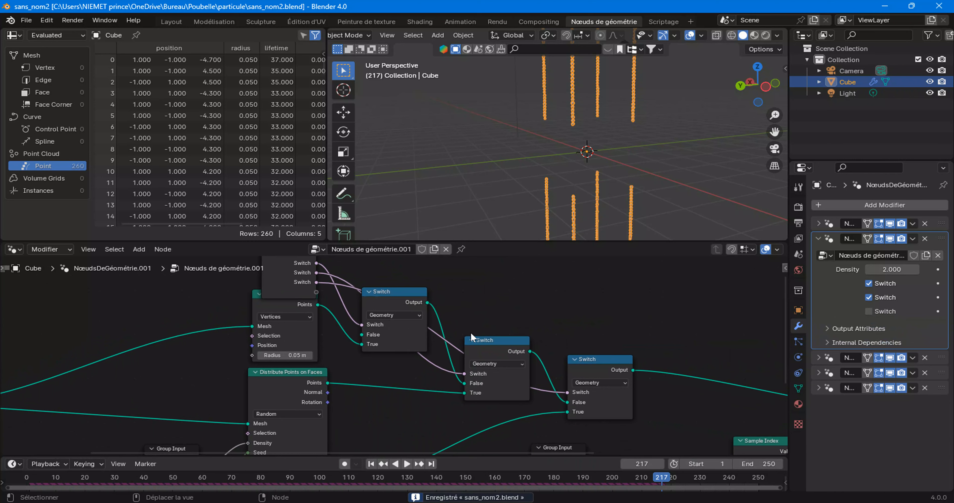
Move the duplicated Group Input clear above Mesh to Points, and shift the leftmost Group Input slightly right
scroll(420, 346, "down", 2)
left_click(320, 299)
scroll(233, 336, "down", 2)
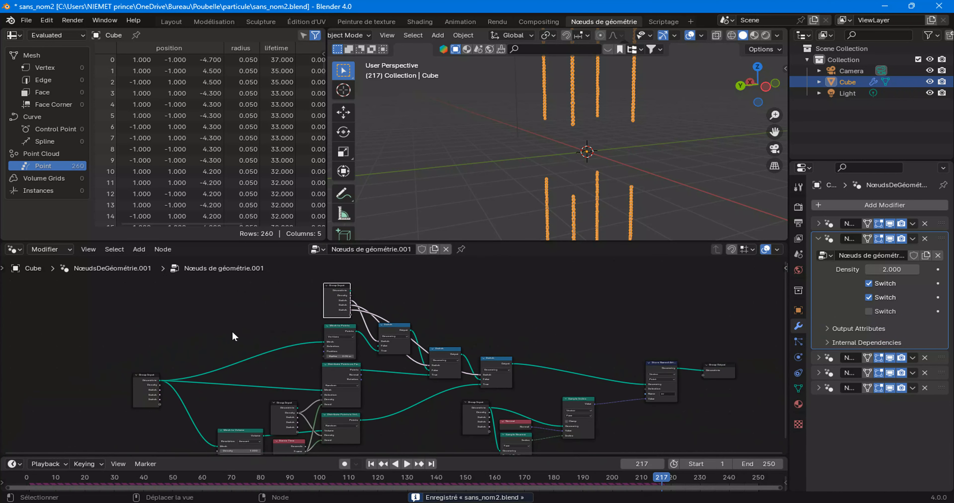
middle_click_drag(346, 396, 331, 335)
left_click_drag(564, 419, 463, 354)
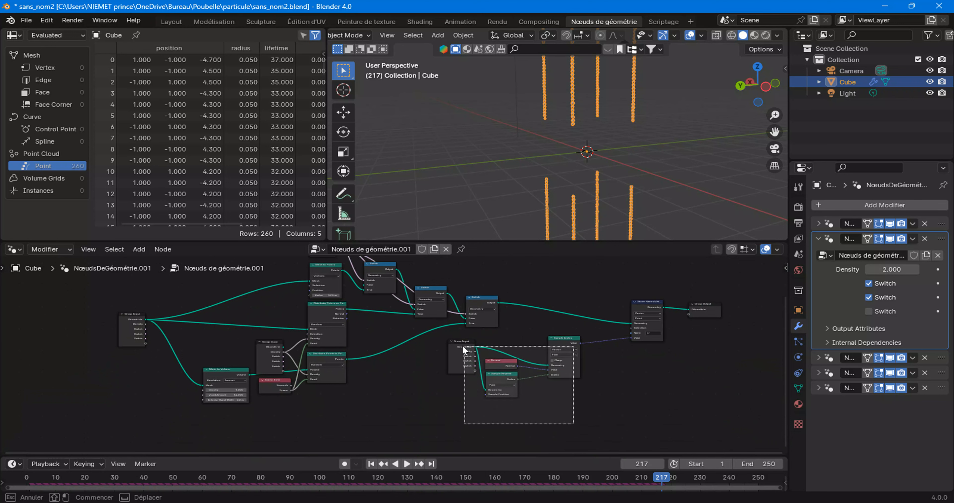
left_click_drag(130, 324, 144, 325)
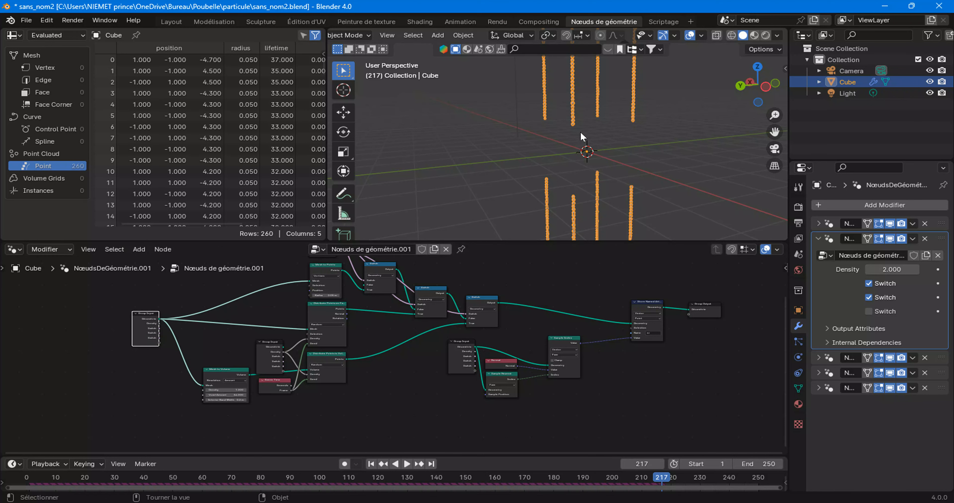
Examine the "nr" Named Attribute in the Nœuds de géométrie.002 tree, and return to the Nœuds de géométrie.001 tree
left_click(936, 375)
scroll(447, 358, "up", 5)
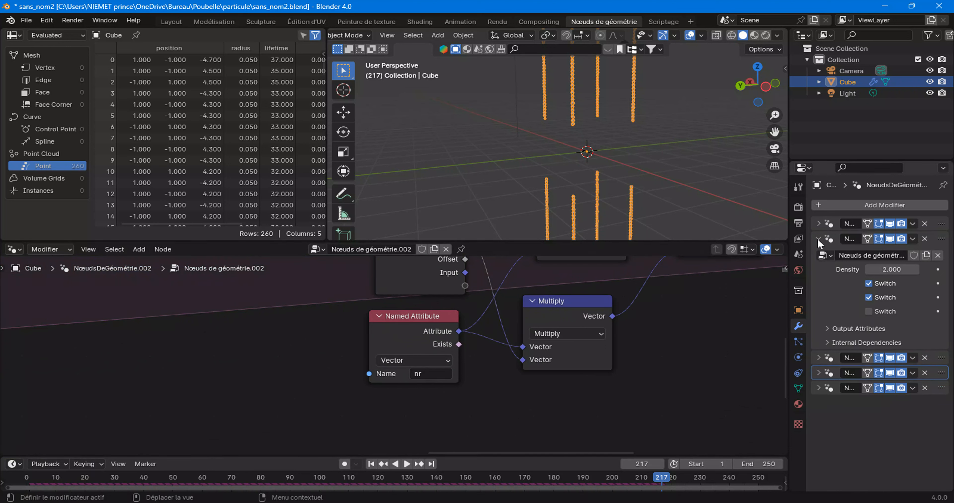
left_click(822, 294)
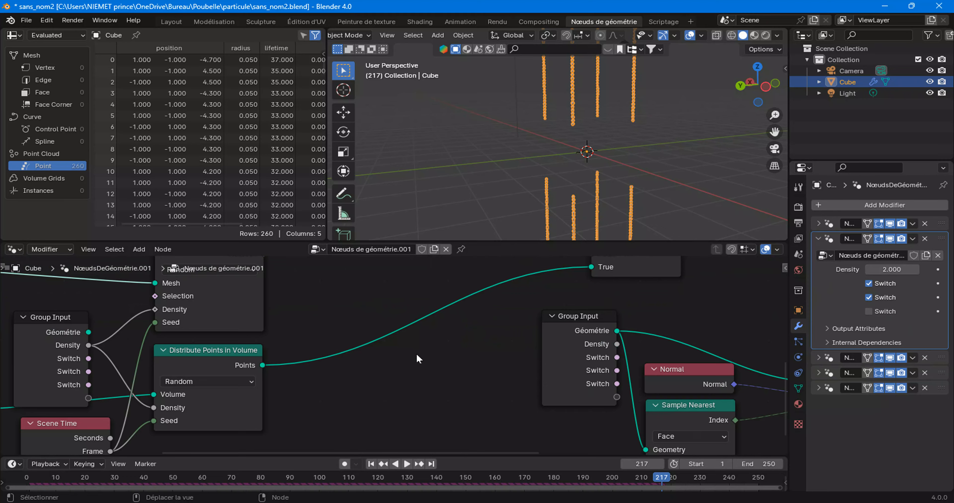
scroll(433, 363, "down", 2)
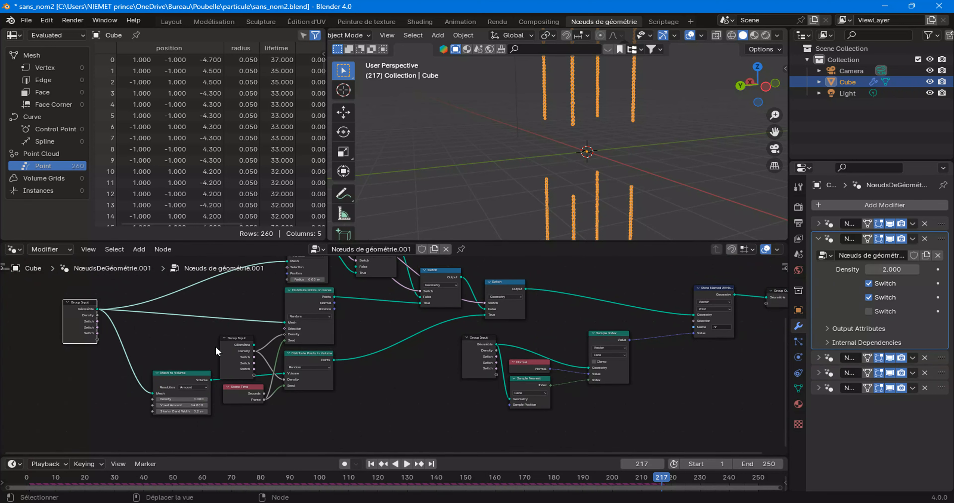
scroll(226, 353, "down", 2)
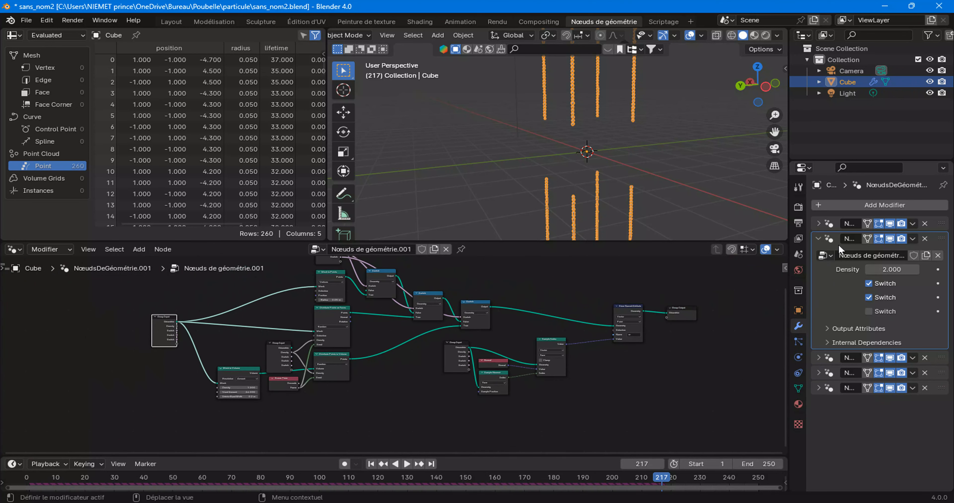
Add a particle system to the cube and expand its Render settings
left_click(820, 239)
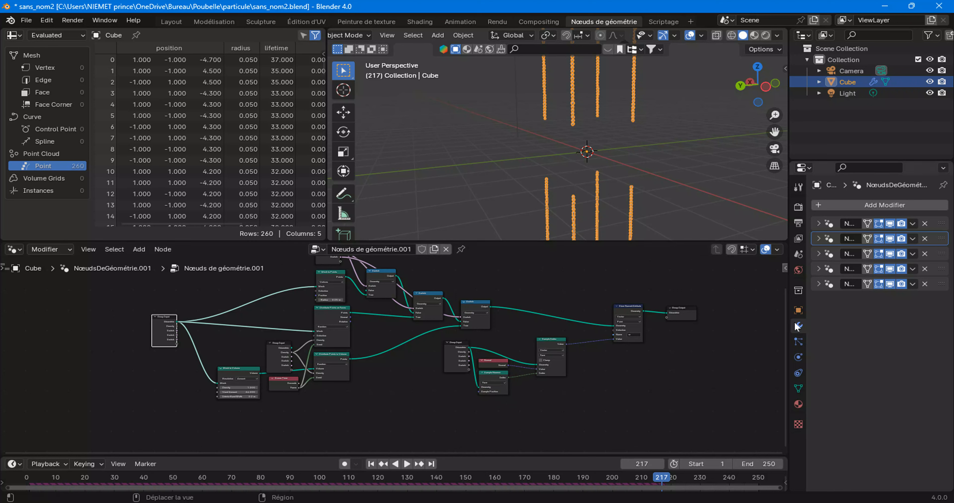
left_click(799, 342)
left_click(943, 206)
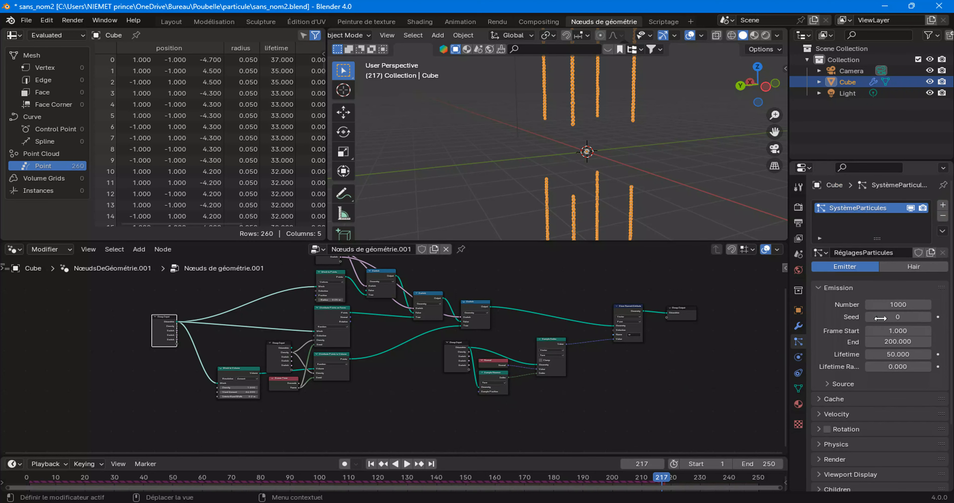
scroll(868, 370, "down", 5)
left_click(874, 378)
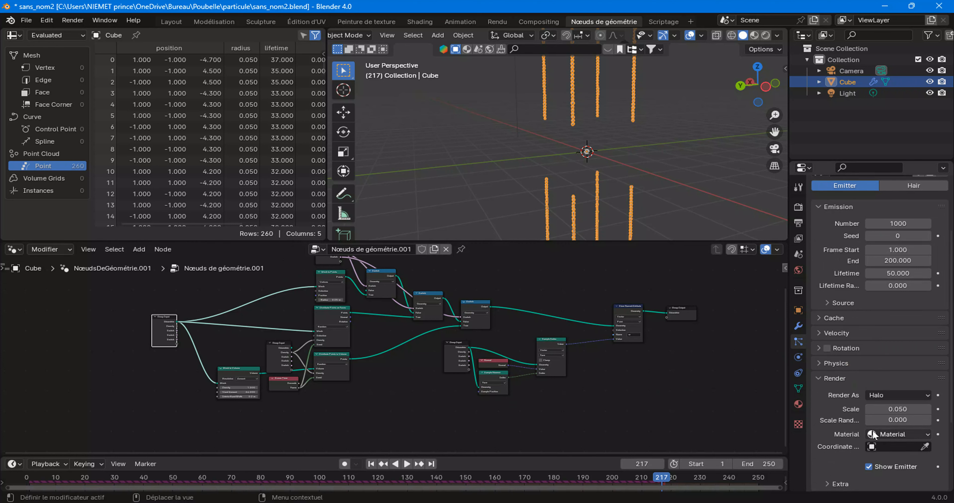